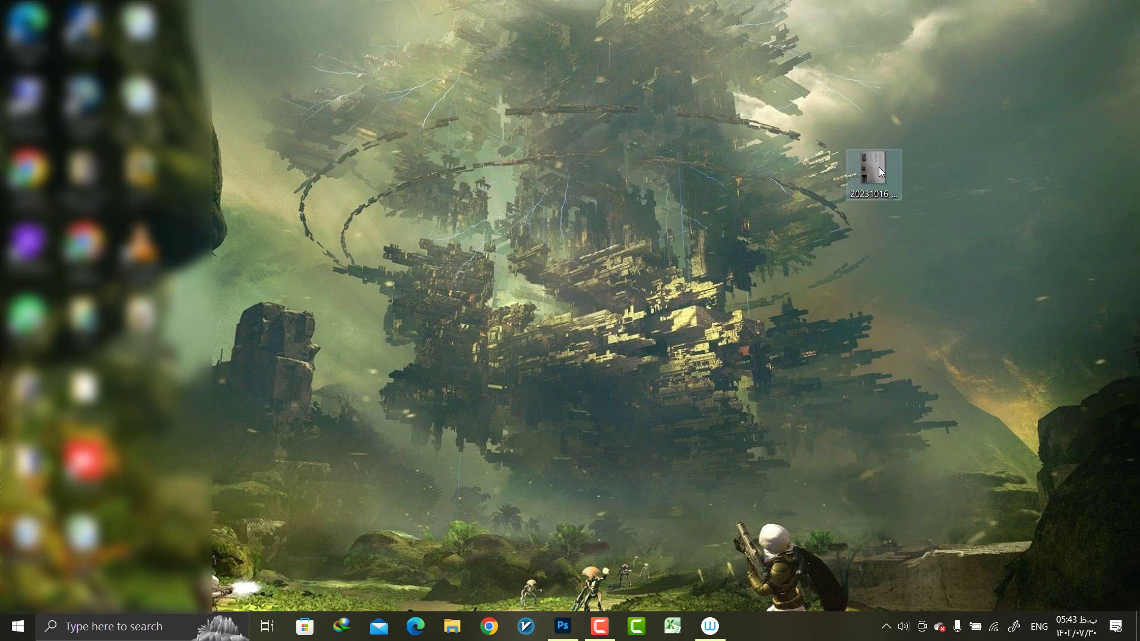
Drag the photo 20231016_235126 onto the new untitled canvas as a placed layer
drag(871, 173, 569, 637)
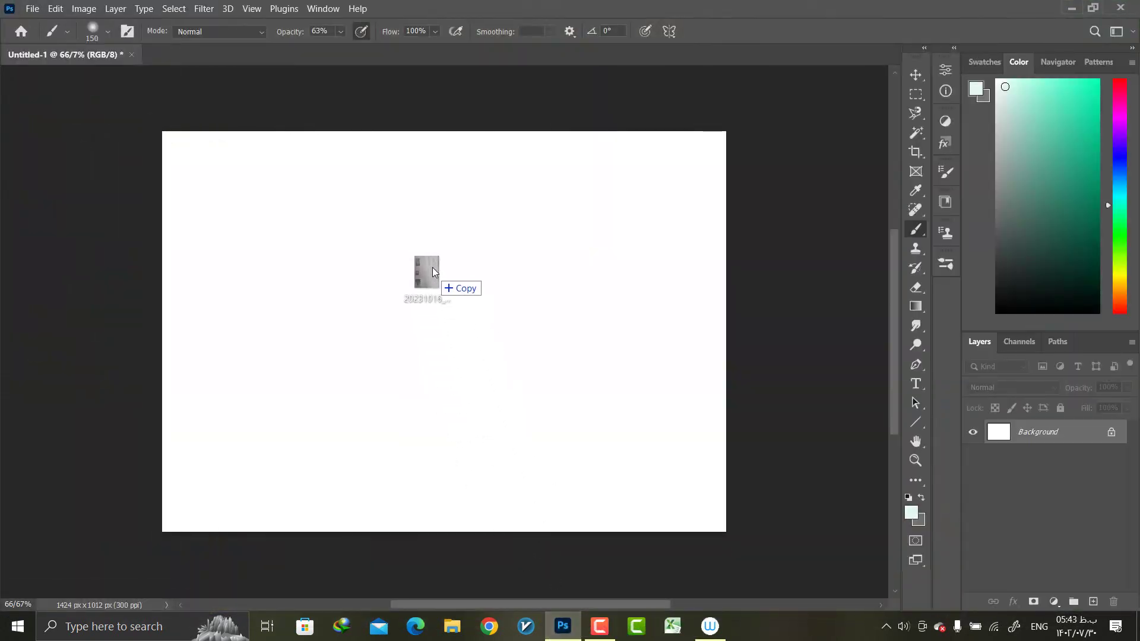
drag(569, 636, 443, 261)
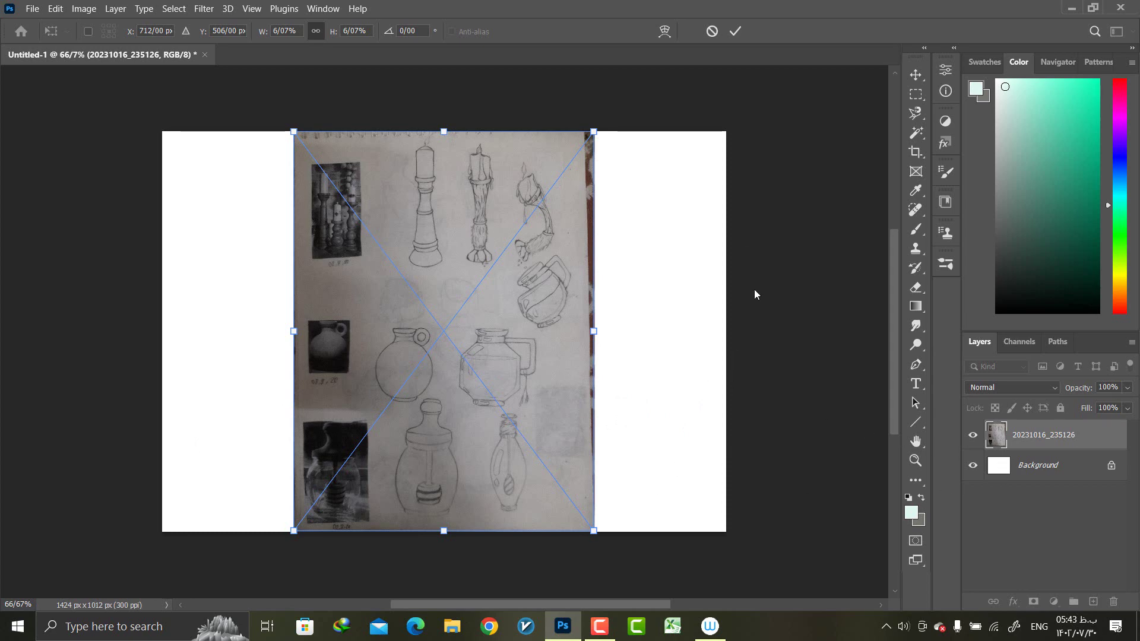
Commit the placed photo, lower its opacity to about 59%, and add Layer 1 above it
click(737, 32)
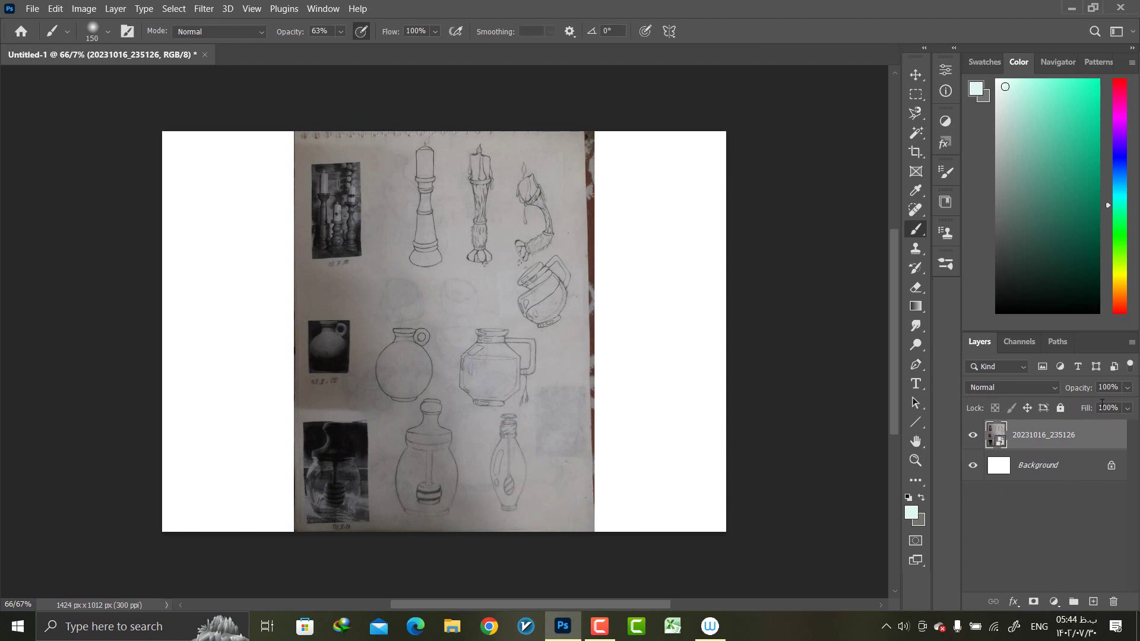
click(1127, 388)
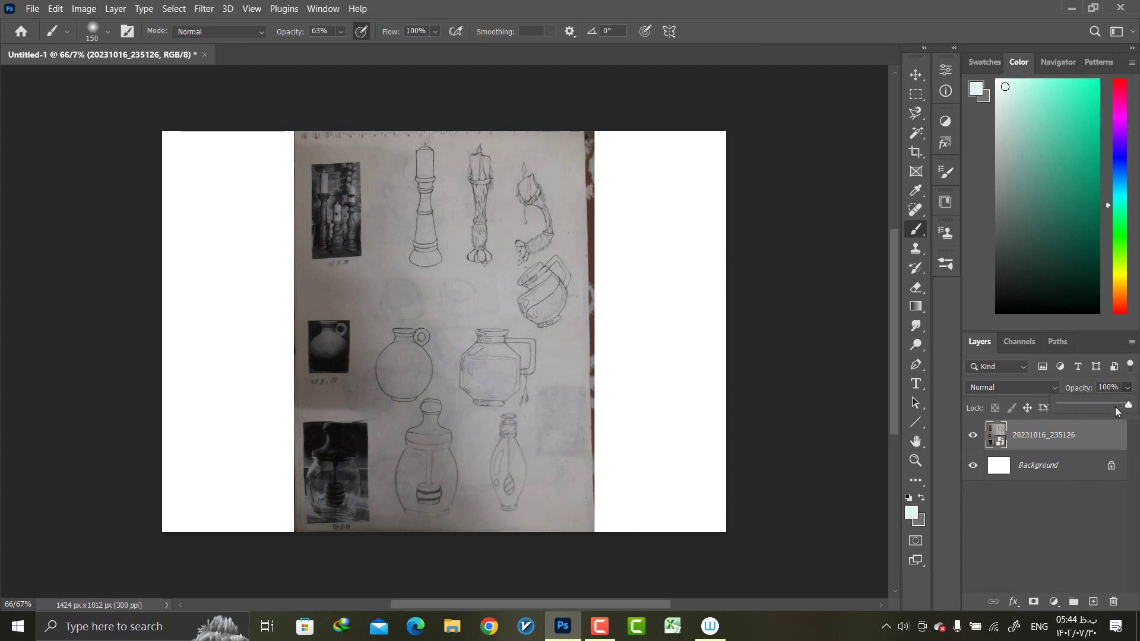
drag(1130, 405, 1099, 404)
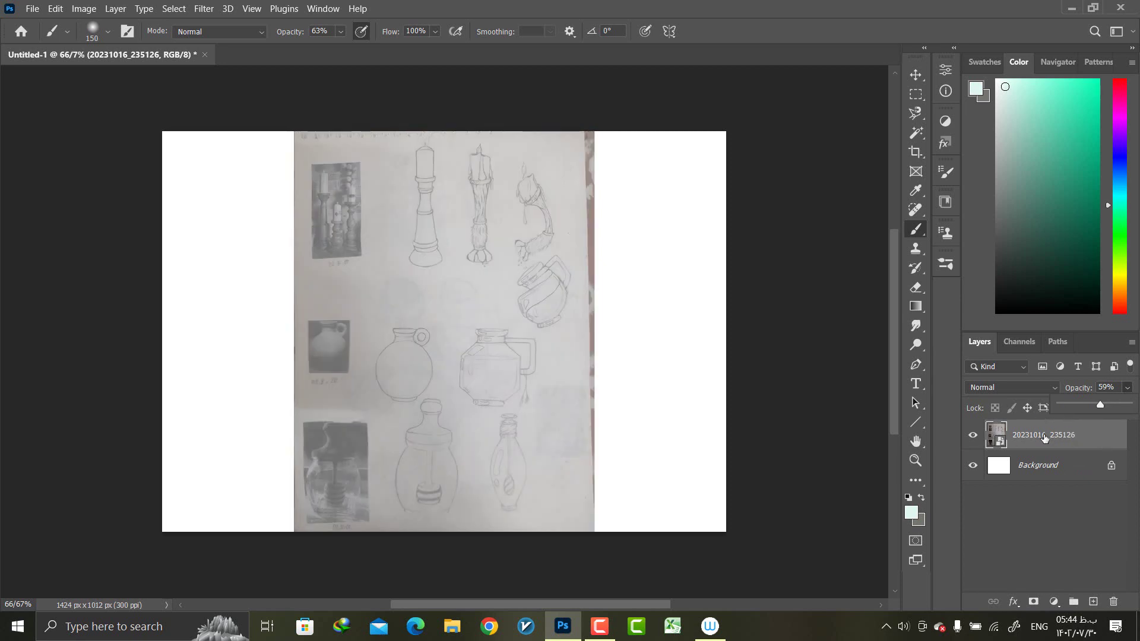
click(1094, 601)
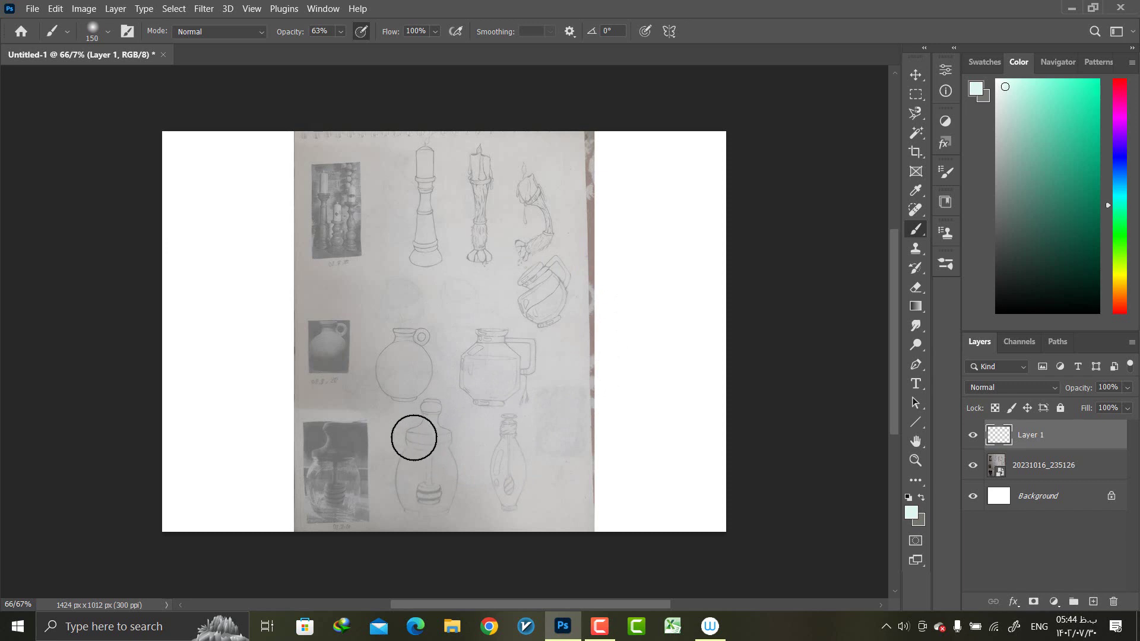
Zoom to 300% on the jug; set brush opacity 100% with pen pressure controlling size
key(ctrl+plus)
key(ctrl+plus)
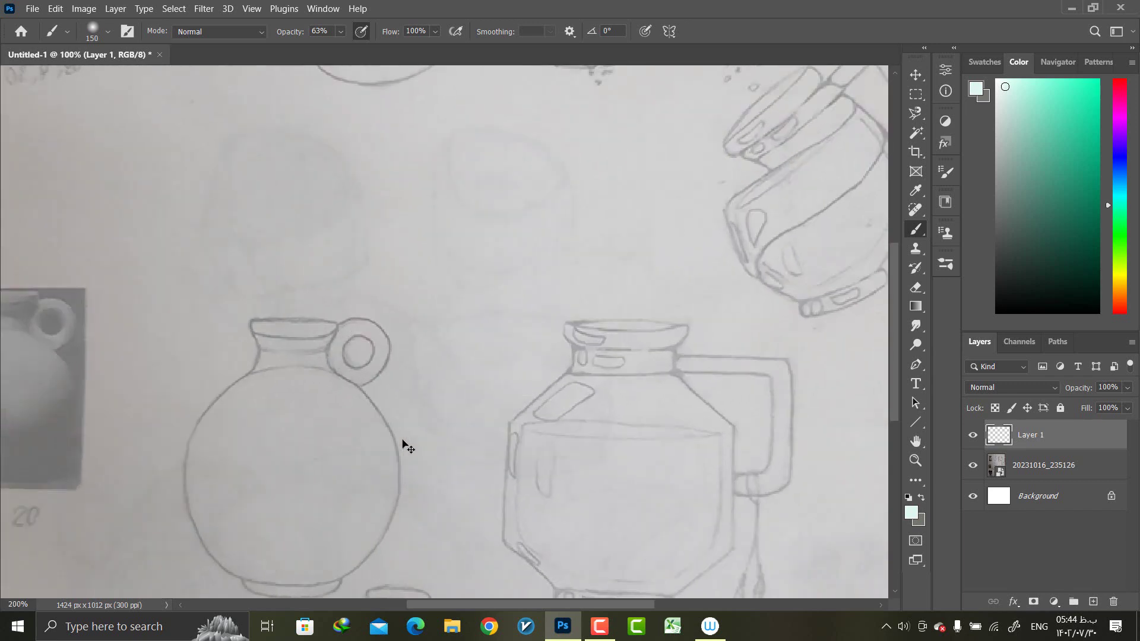
key(ctrl+plus)
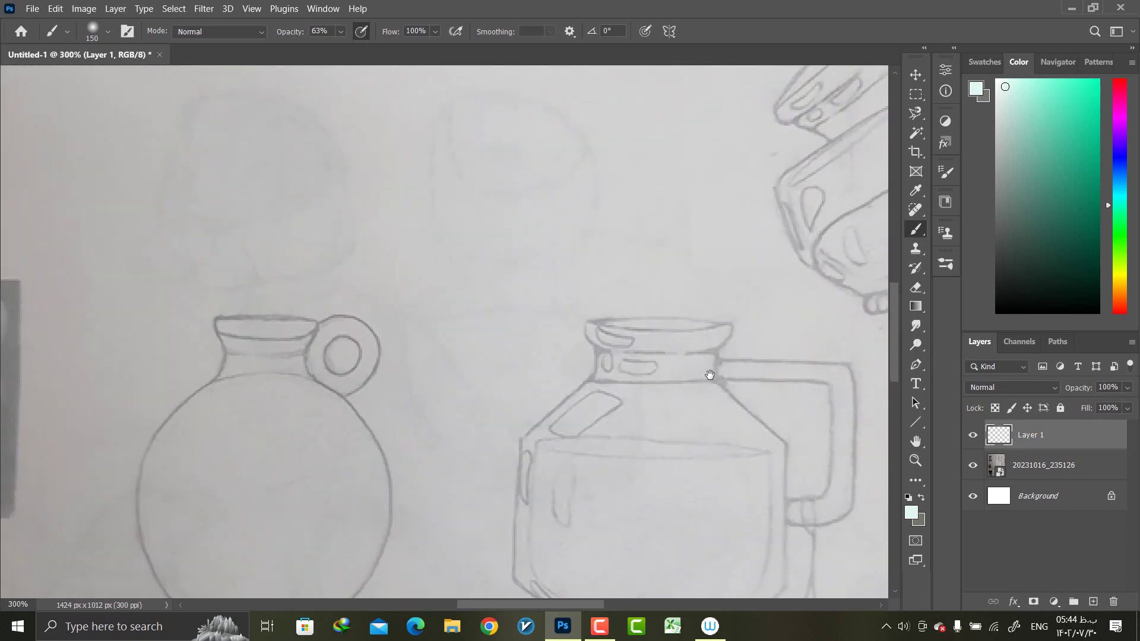
drag(710, 374, 530, 196)
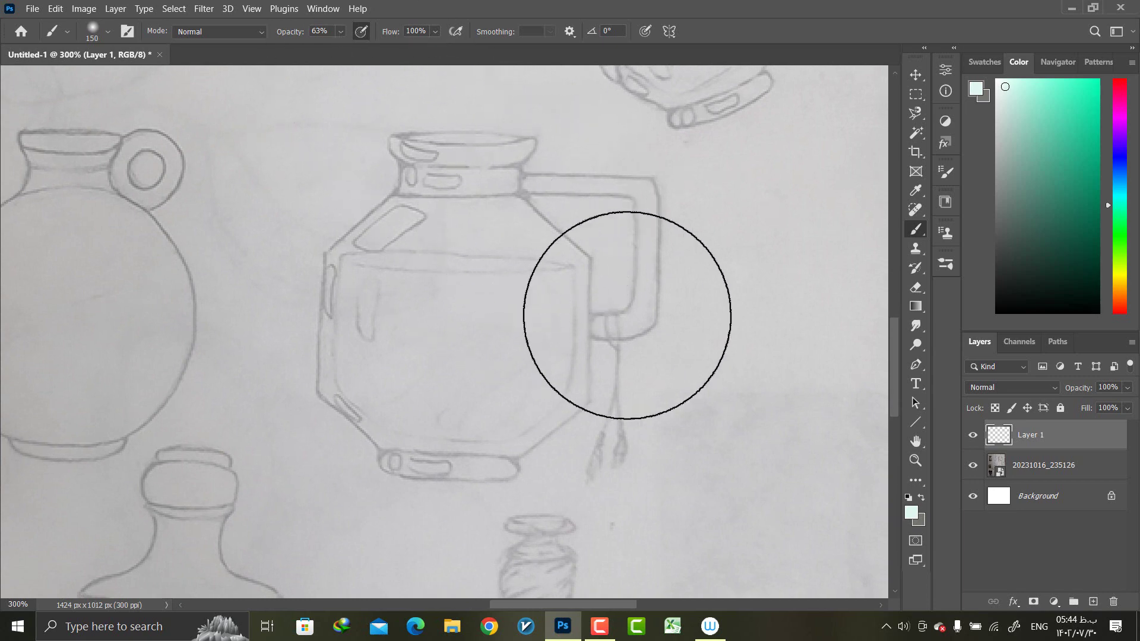
click(341, 32)
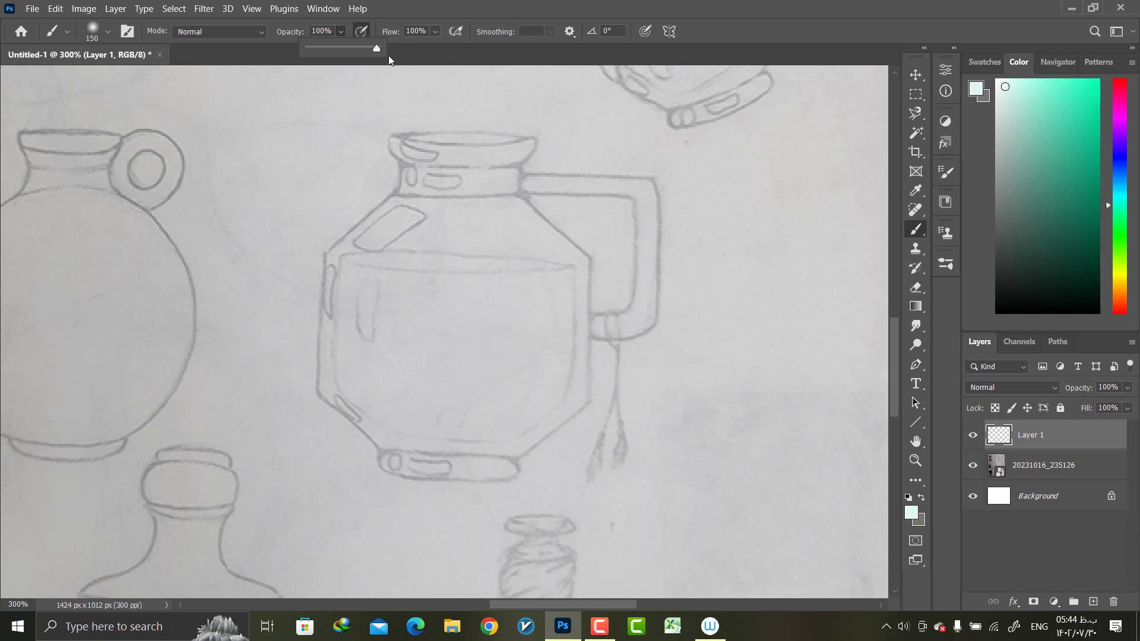
click(646, 34)
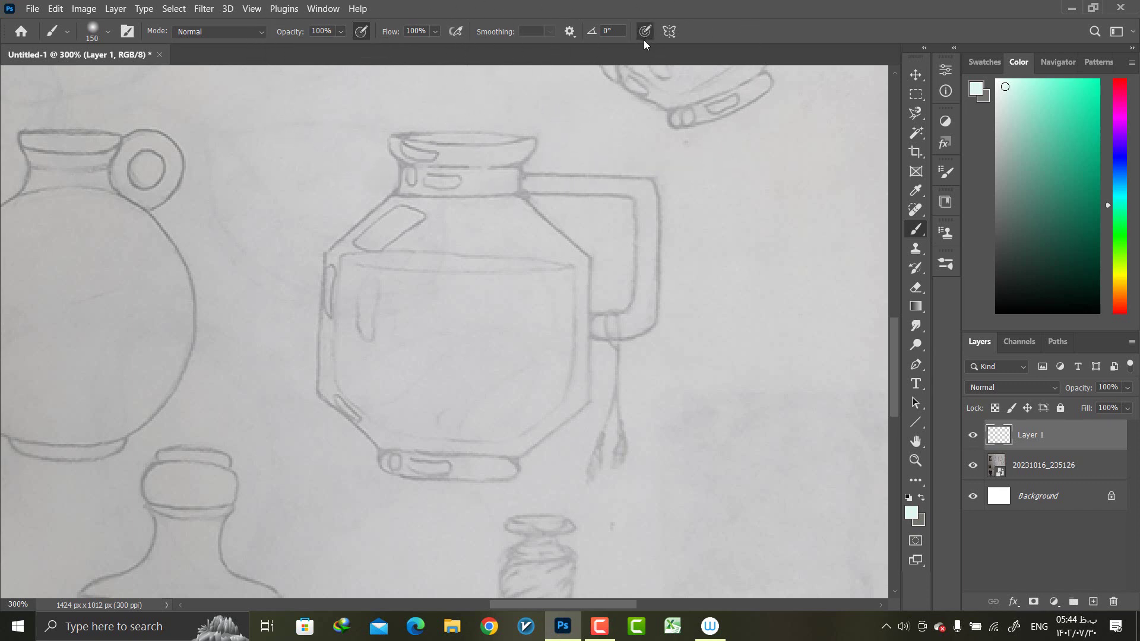
Shrink the brush and set the painting colour to black
key(bracketleft)
key(bracketleft)
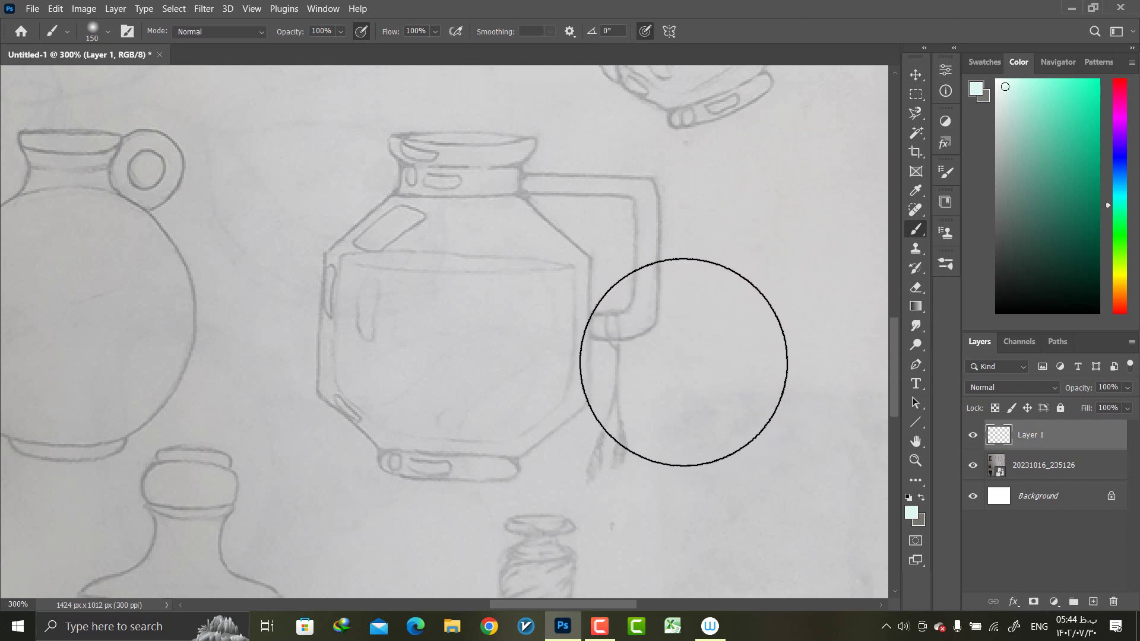
key(bracketleft)
key(bracketleft)
key(bracketleft)
key(bracketleft)
key(bracketleft)
key(bracketleft)
key(bracketleft)
key(bracketleft)
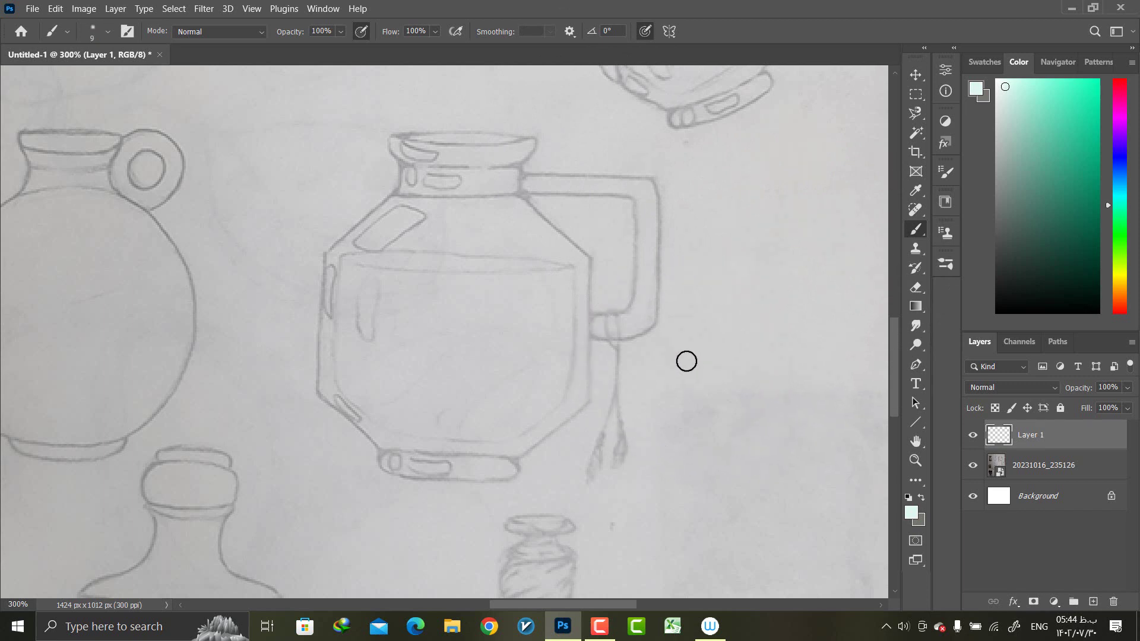
key(bracketleft)
key(bracketleft)
key(bracketleft)
click(1005, 308)
key(bracketleft)
key(bracketleft)
key(bracketright)
key(bracketright)
key(bracketright)
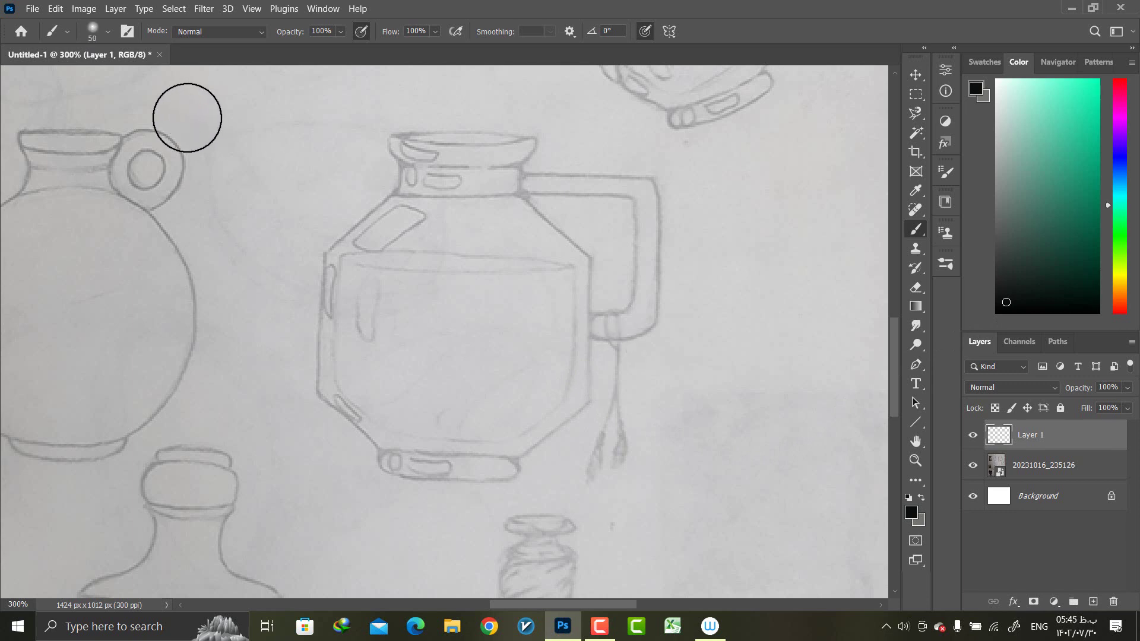
Switch to the Hard Round Pressure Size brush, undo a test dot, and shrink it further
click(106, 32)
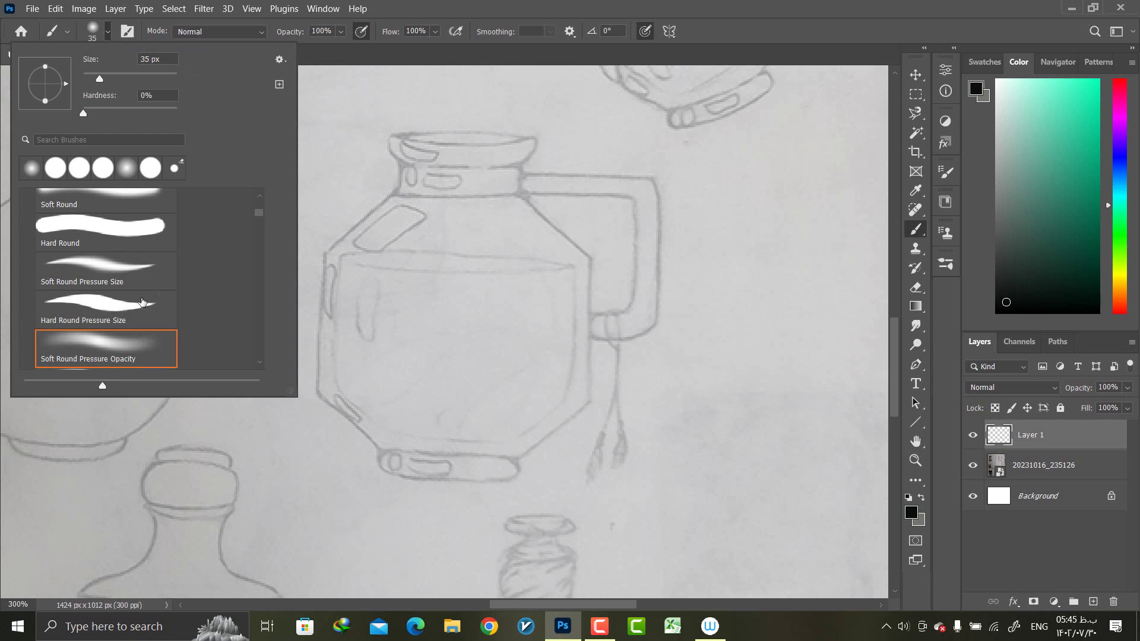
click(117, 311)
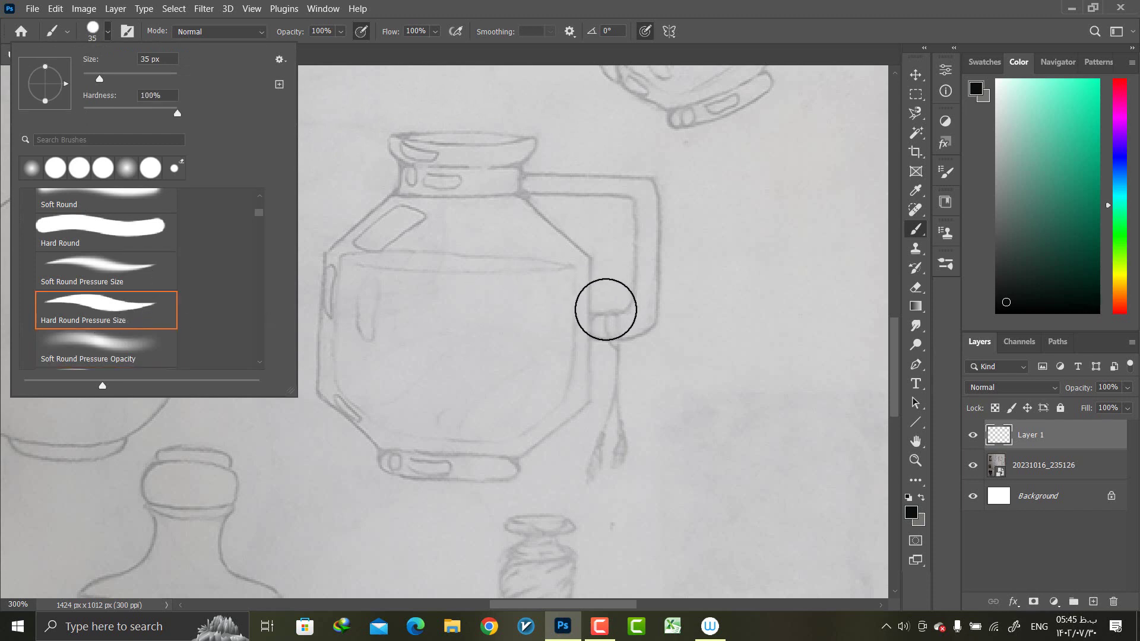
click(604, 310)
key(ctrl+z)
key(bracketleft)
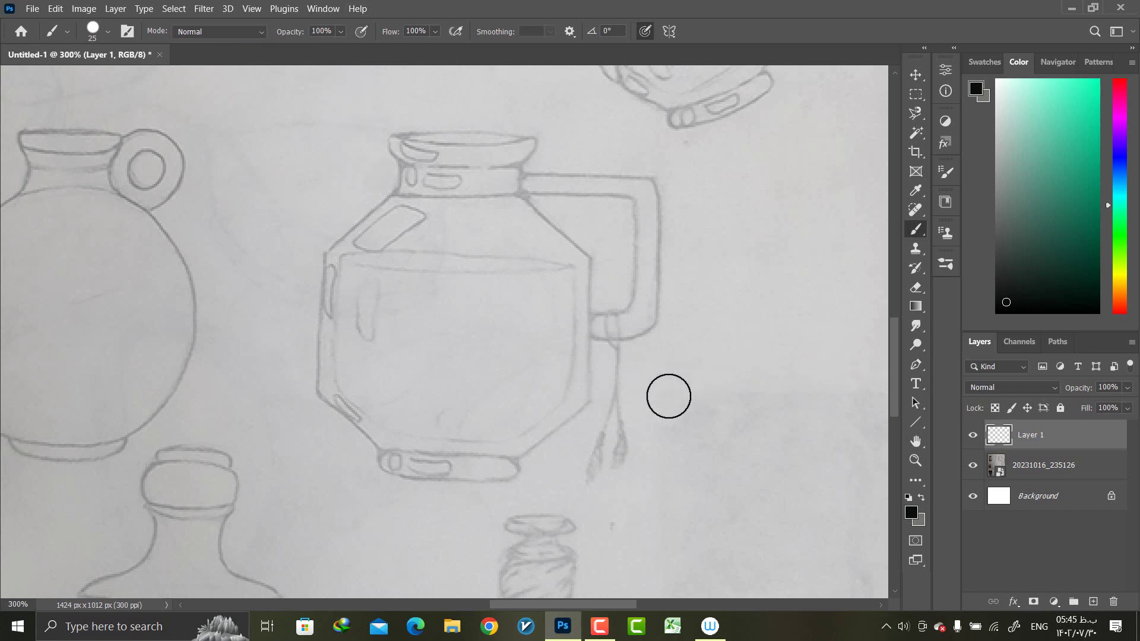
key(bracketleft)
key(bracketleft)
key(bracketleft)
key(bracketleft)
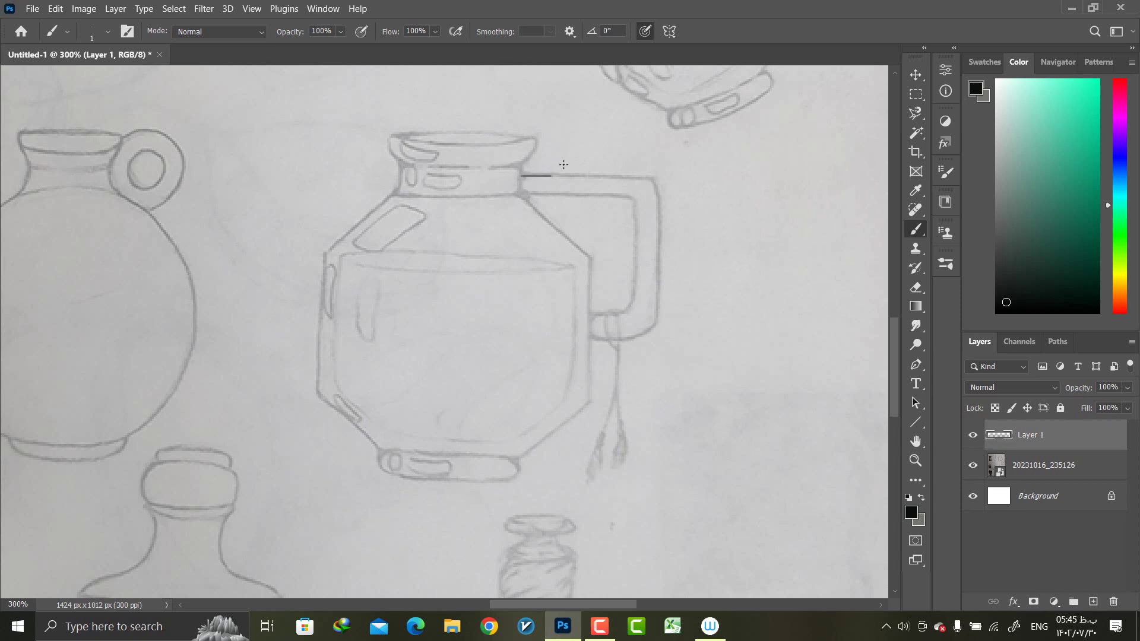
Ink the jug handle's outline and the right side of the neck and body
key(bracketright)
key(bracketright)
mouse_move(522, 175)
mouse_down()
mouse_move(653, 181)
mouse_move(662, 291)
mouse_move(650, 332)
mouse_move(591, 341)
mouse_up()
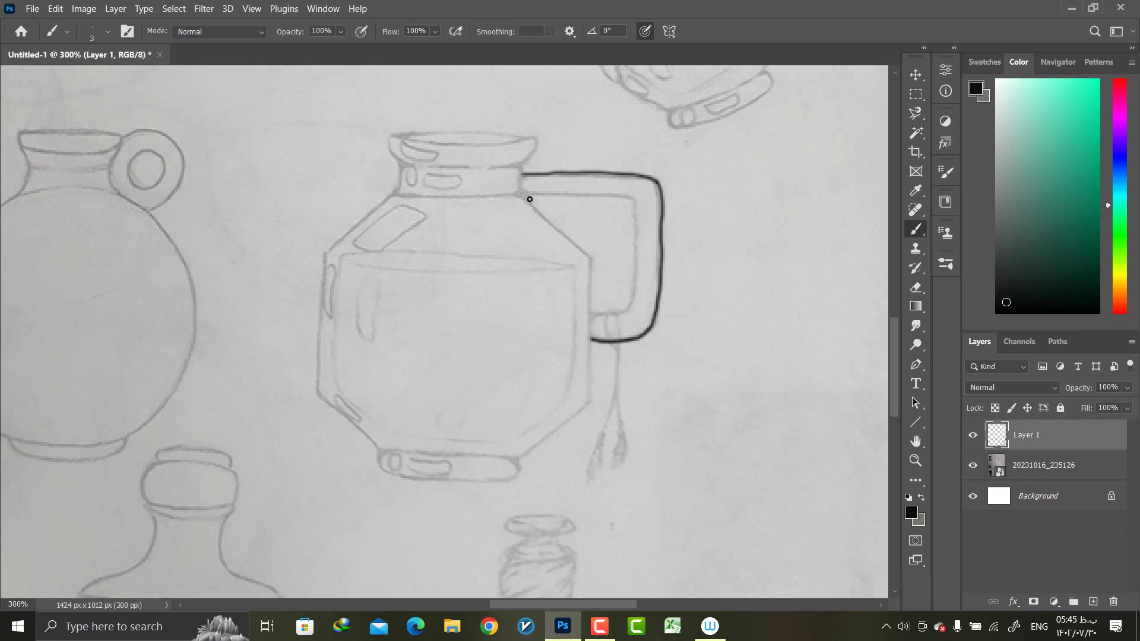
mouse_move(525, 194)
mouse_down()
mouse_move(624, 200)
mouse_move(634, 217)
mouse_move(622, 312)
mouse_move(591, 314)
mouse_up()
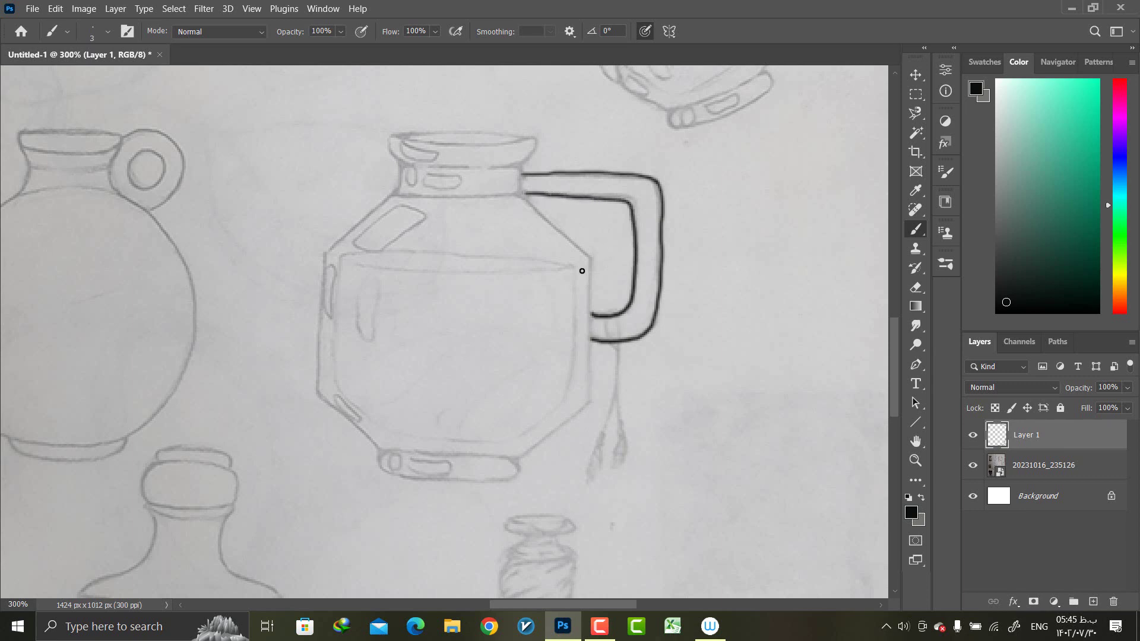
mouse_move(519, 165)
mouse_down()
mouse_move(520, 195)
mouse_move(518, 164)
mouse_move(538, 139)
mouse_up()
mouse_move(522, 196)
mouse_down()
mouse_move(585, 258)
mouse_move(585, 343)
mouse_up()
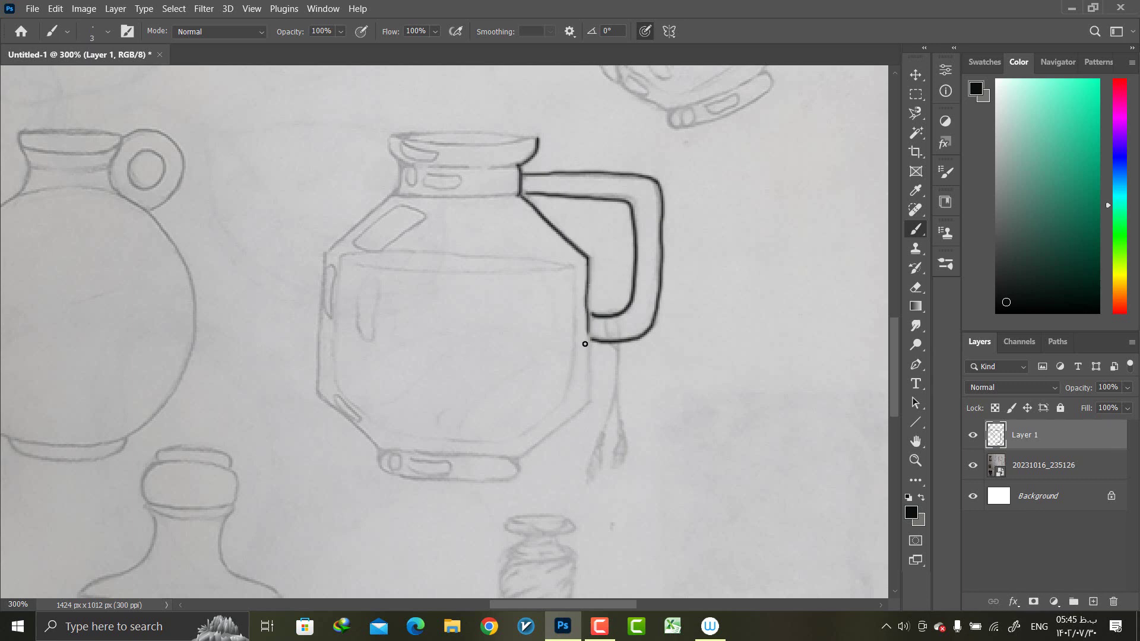
drag(588, 301, 587, 395)
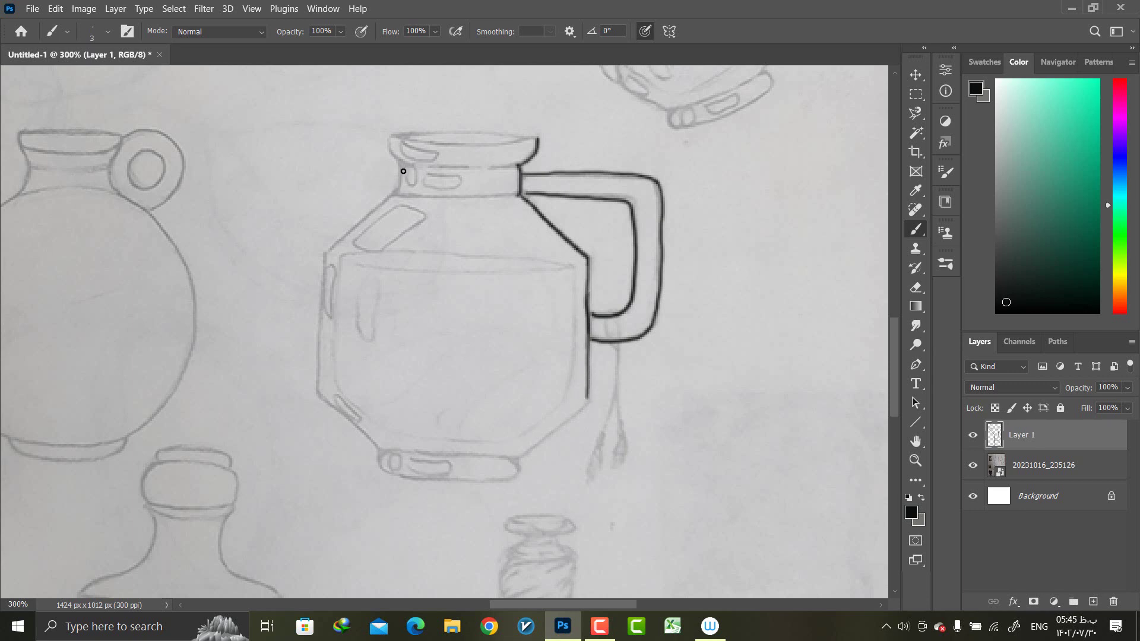
Ink the jug's left side, lower right edge and the base outline
drag(398, 162, 398, 187)
drag(395, 188, 326, 251)
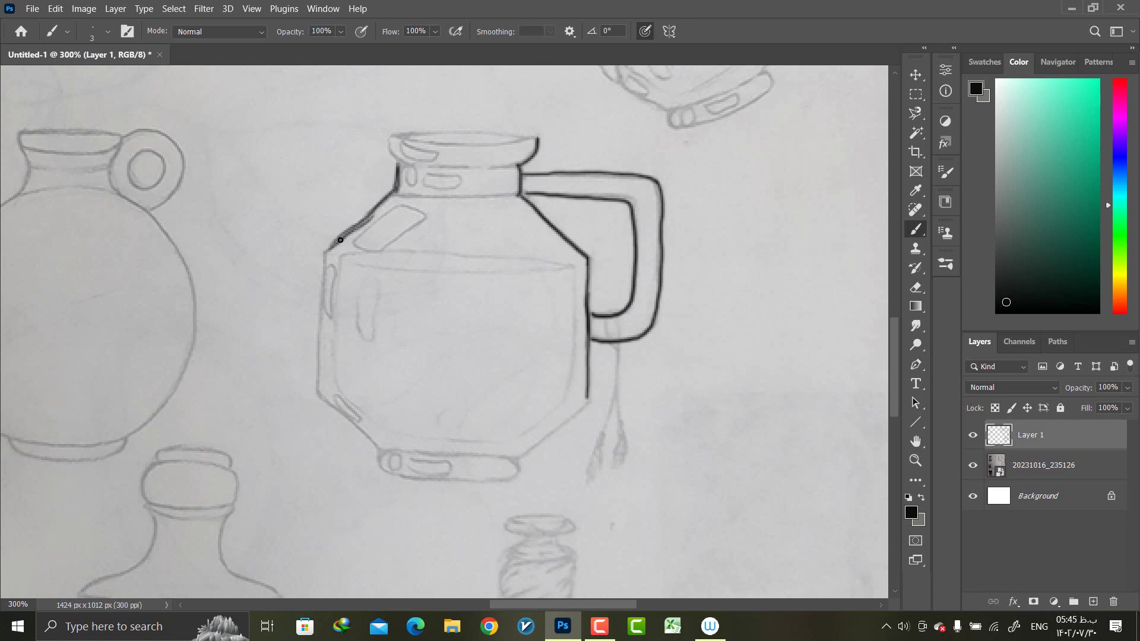
key(ctrl+z)
key(ctrl+z)
mouse_move(398, 188)
mouse_down()
mouse_move(321, 262)
mouse_move(314, 390)
mouse_move(315, 340)
mouse_move(315, 388)
mouse_move(381, 451)
mouse_up()
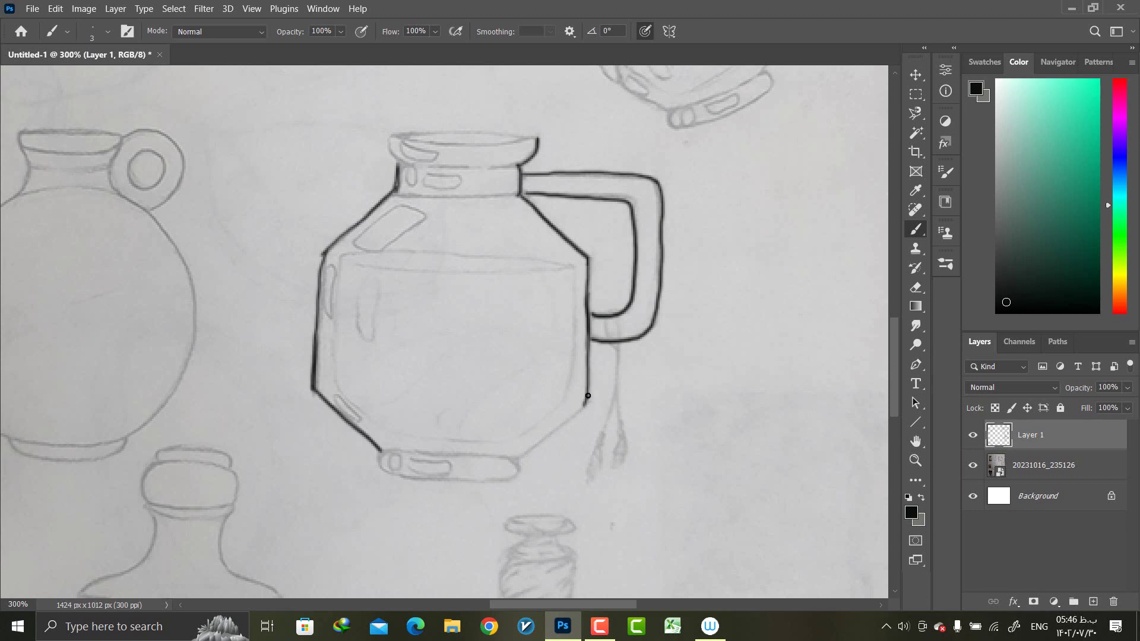
drag(587, 396, 561, 426)
drag(518, 459, 591, 397)
drag(382, 452, 379, 468)
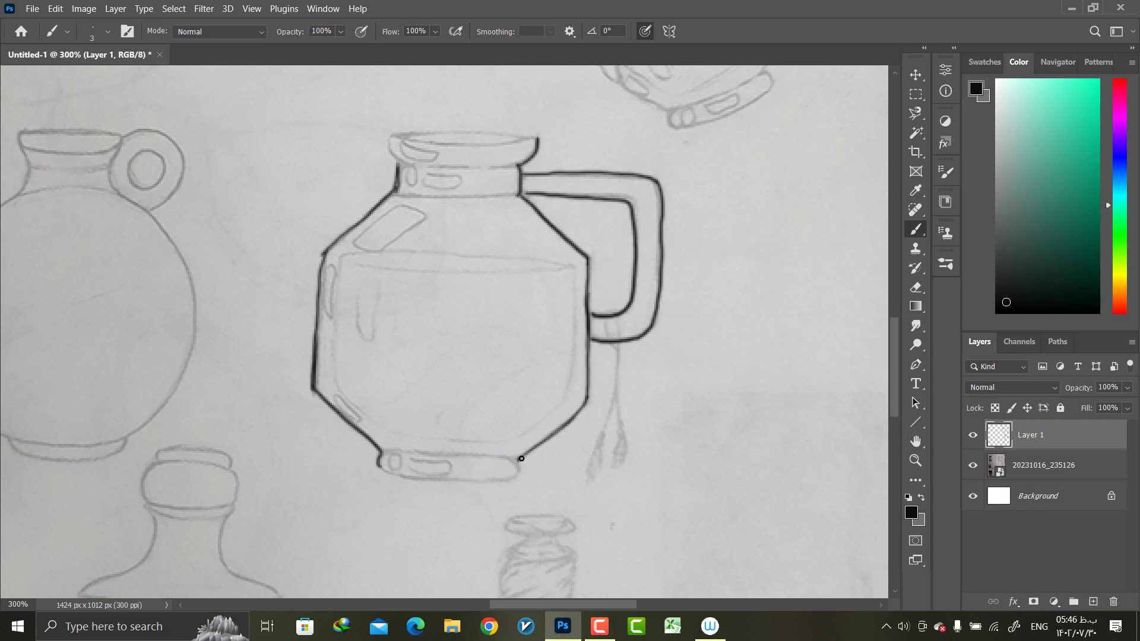
drag(521, 459, 510, 477)
mouse_move(383, 470)
mouse_down()
mouse_move(490, 482)
mouse_move(520, 468)
mouse_move(492, 479)
mouse_up()
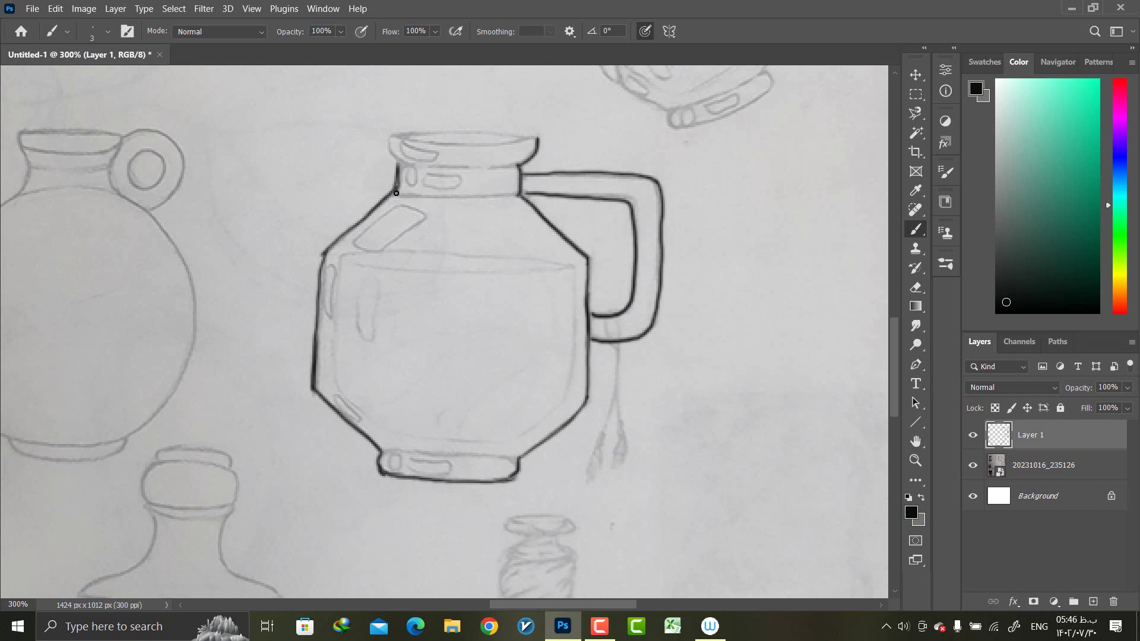
Ink the line across the neck base and the front and back edges of the rim
drag(387, 194, 520, 194)
drag(395, 159, 413, 164)
drag(504, 166, 520, 159)
drag(399, 162, 390, 135)
drag(539, 140, 396, 137)
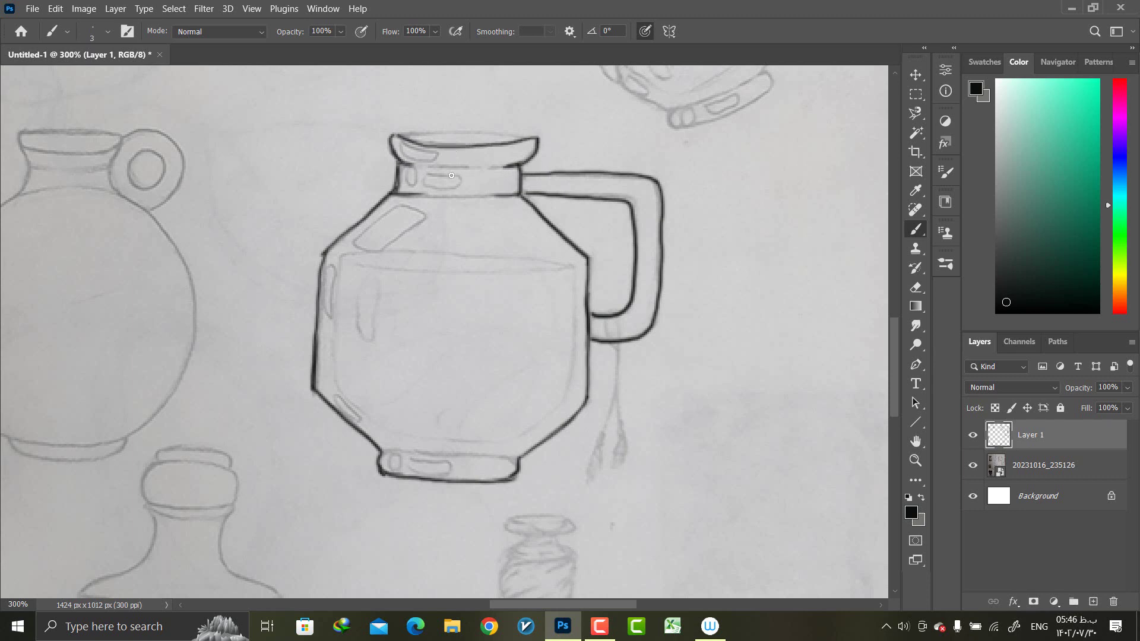
key(ctrl+z)
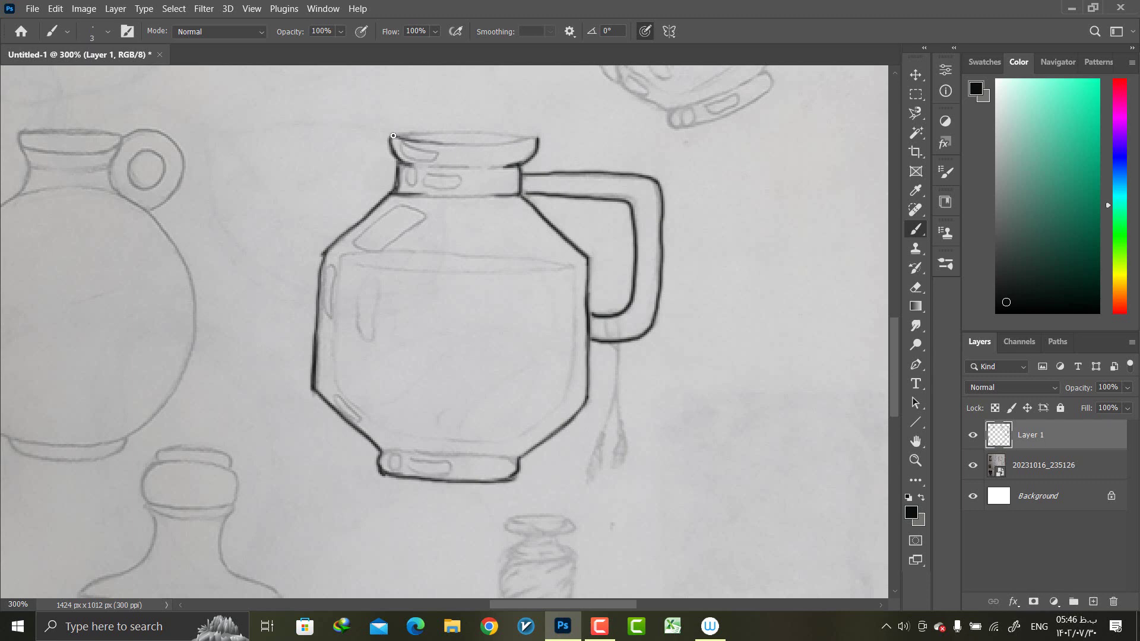
drag(421, 143, 538, 140)
drag(390, 134, 538, 139)
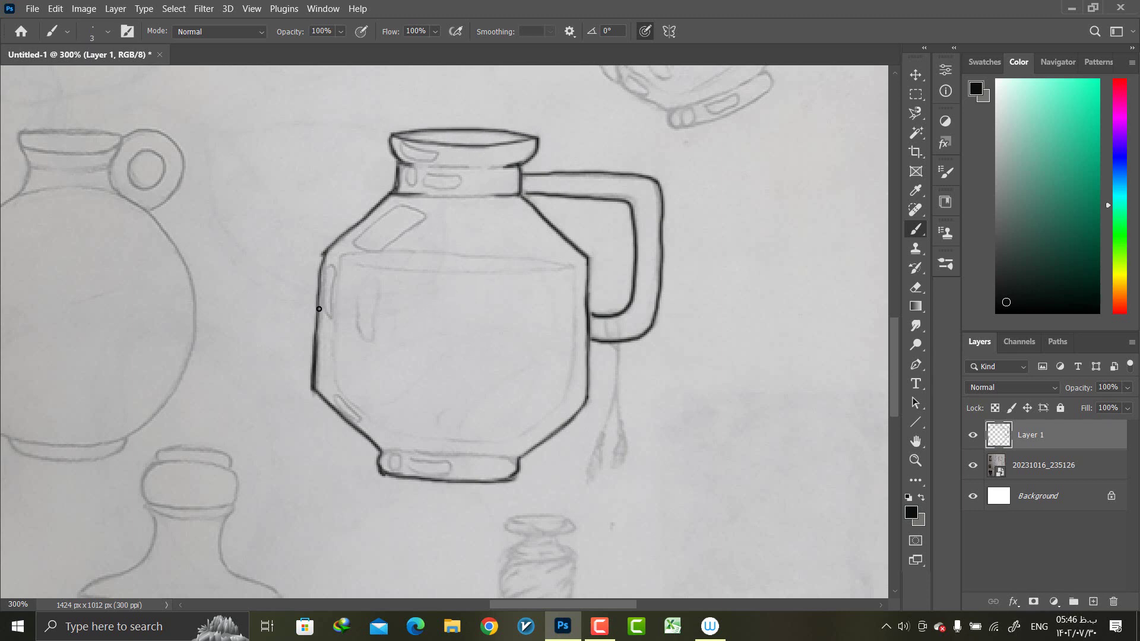
With a thinner brush, outline the shoulder, side, base and neck highlights, then ink the handle joint and cord
key(bracketleft)
mouse_move(328, 315)
mouse_down()
mouse_move(326, 277)
mouse_move(333, 321)
mouse_up()
mouse_move(382, 252)
mouse_down()
mouse_move(355, 238)
mouse_move(376, 254)
mouse_up()
key(ctrl+z)
key(ctrl+z)
drag(352, 241, 358, 248)
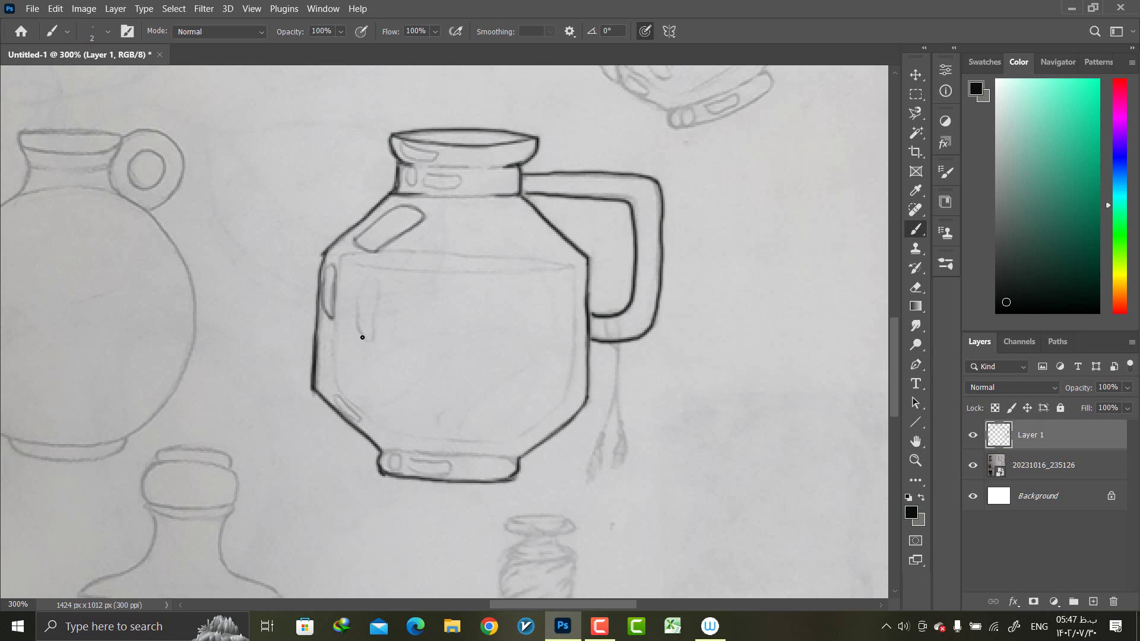
drag(371, 340, 368, 340)
mouse_move(403, 460)
mouse_down()
mouse_move(455, 465)
mouse_move(413, 459)
mouse_up()
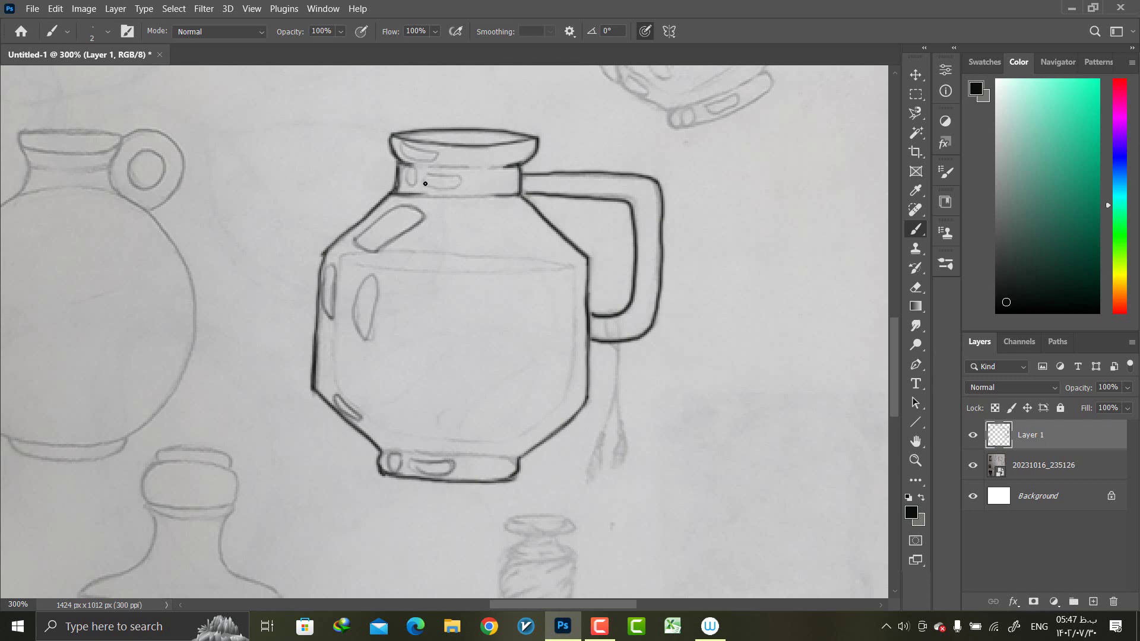
mouse_move(425, 184)
mouse_down()
mouse_move(465, 177)
mouse_move(420, 183)
mouse_move(427, 155)
mouse_move(483, 165)
mouse_move(475, 194)
mouse_up()
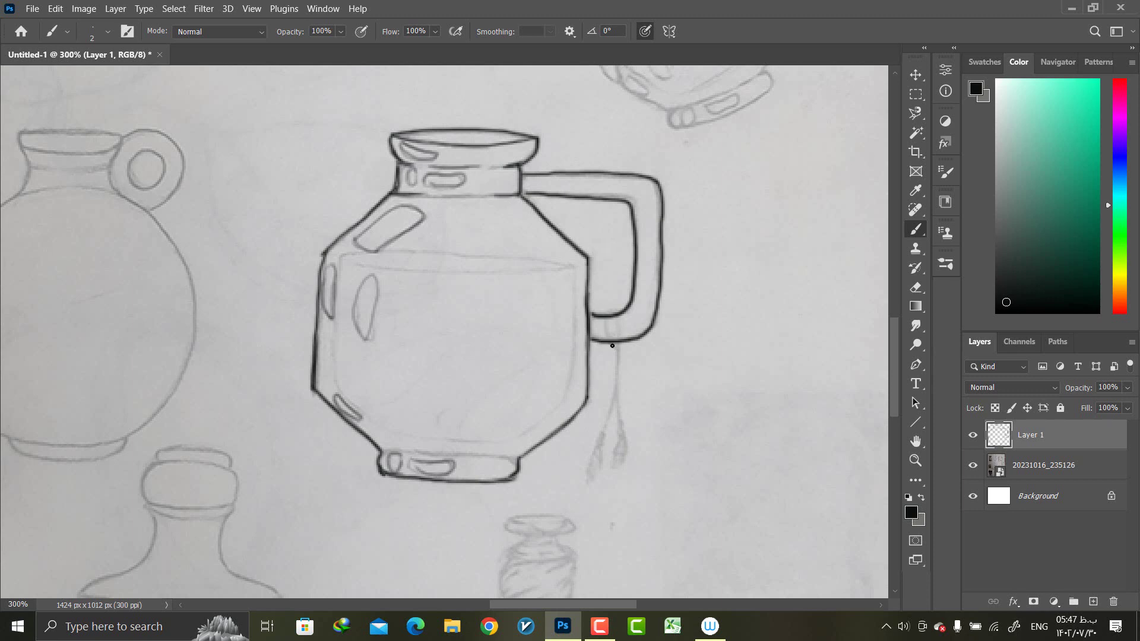
mouse_move(612, 346)
mouse_down()
mouse_move(605, 323)
mouse_move(624, 337)
mouse_move(614, 336)
mouse_move(601, 427)
mouse_up()
mouse_move(619, 389)
mouse_down()
mouse_move(621, 427)
mouse_move(604, 444)
mouse_move(615, 459)
mouse_move(625, 436)
mouse_move(581, 485)
mouse_move(614, 481)
mouse_up()
Paint the tassel strands and trace the jug's inner outline on the left, right and bottom
drag(621, 457, 623, 481)
drag(624, 454, 631, 481)
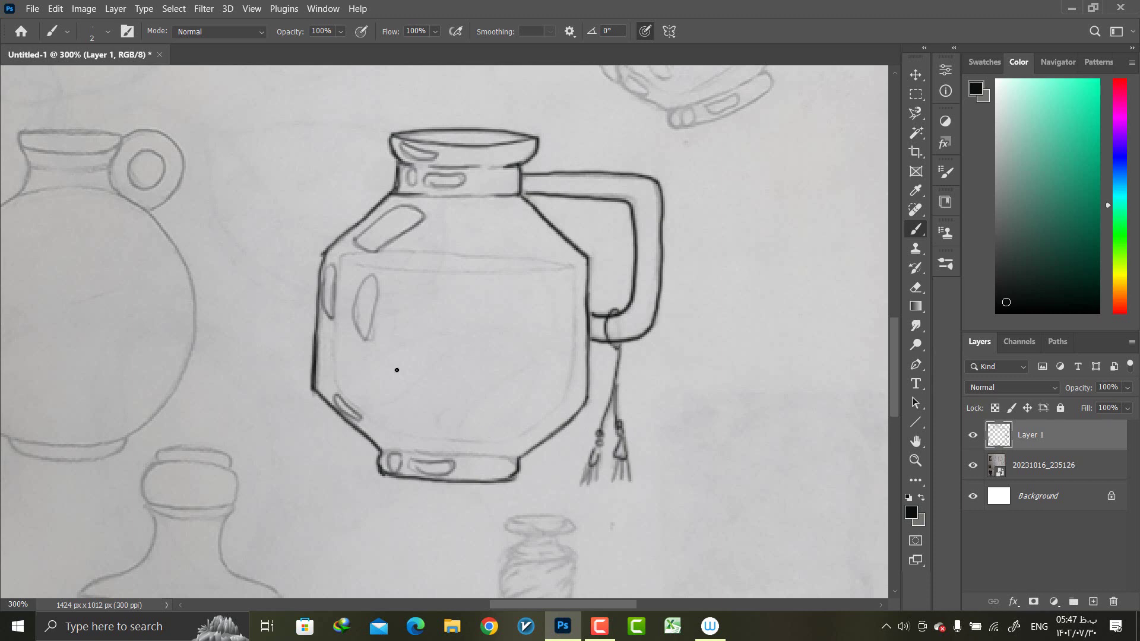
mouse_move(341, 263)
mouse_down()
mouse_move(339, 376)
mouse_move(373, 417)
mouse_up()
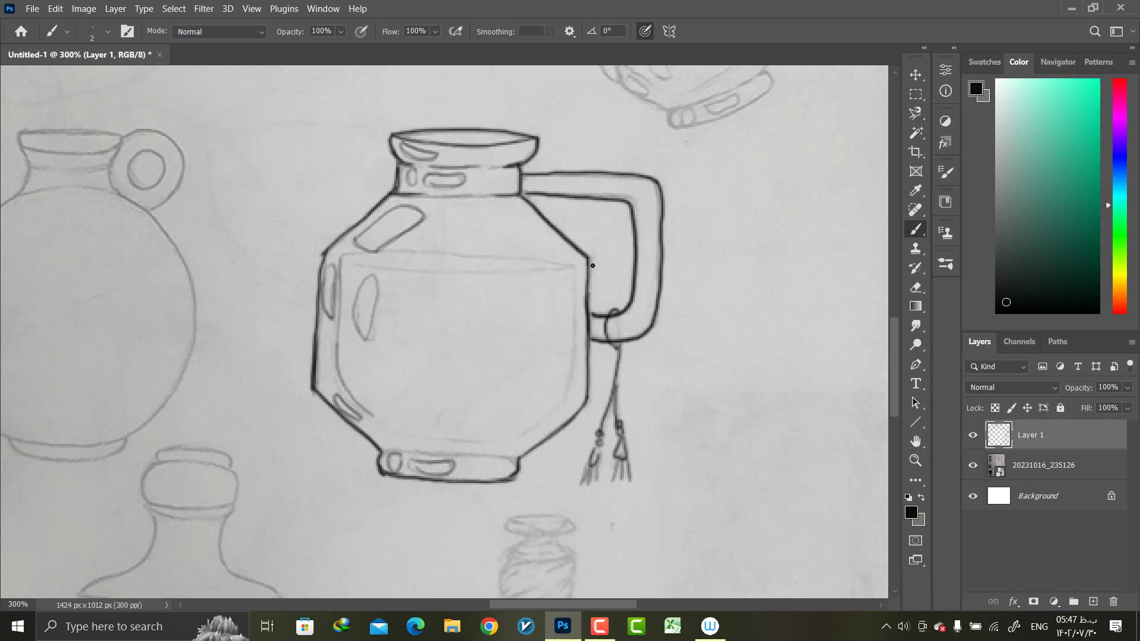
drag(578, 267, 568, 349)
key(ctrl+z)
key(ctrl+z)
drag(575, 267, 517, 439)
mouse_move(558, 401)
mouse_down()
mouse_move(574, 372)
mouse_move(494, 443)
mouse_up()
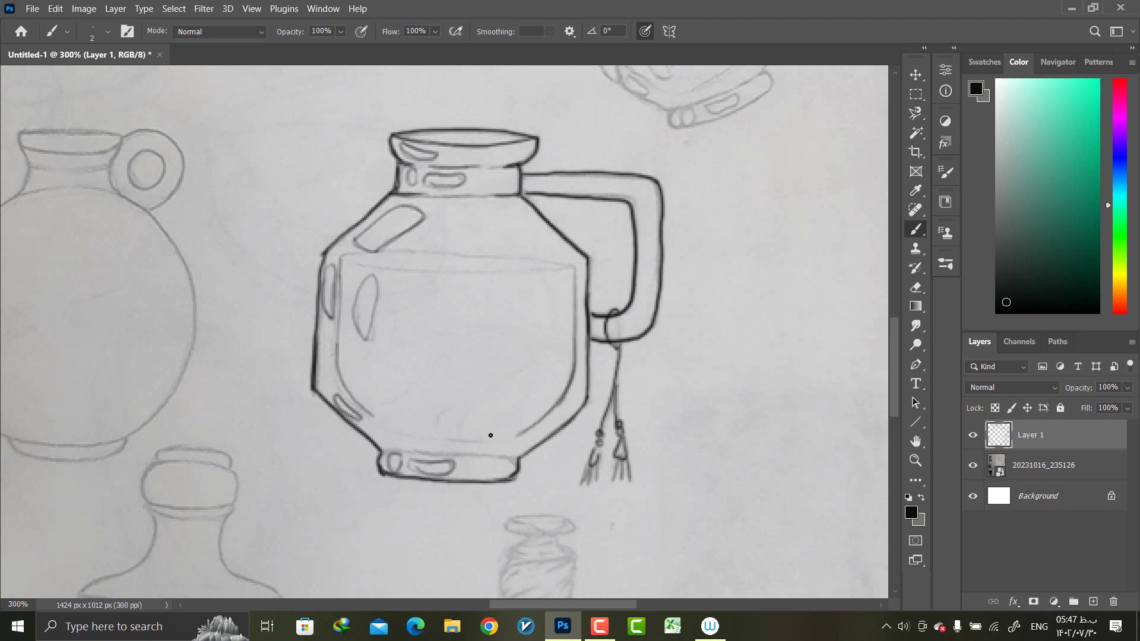
drag(521, 434, 521, 435)
drag(393, 433, 508, 446)
drag(371, 414, 397, 436)
Ink the liquid line across the jug body, redoing two failed attempts
drag(343, 259, 550, 270)
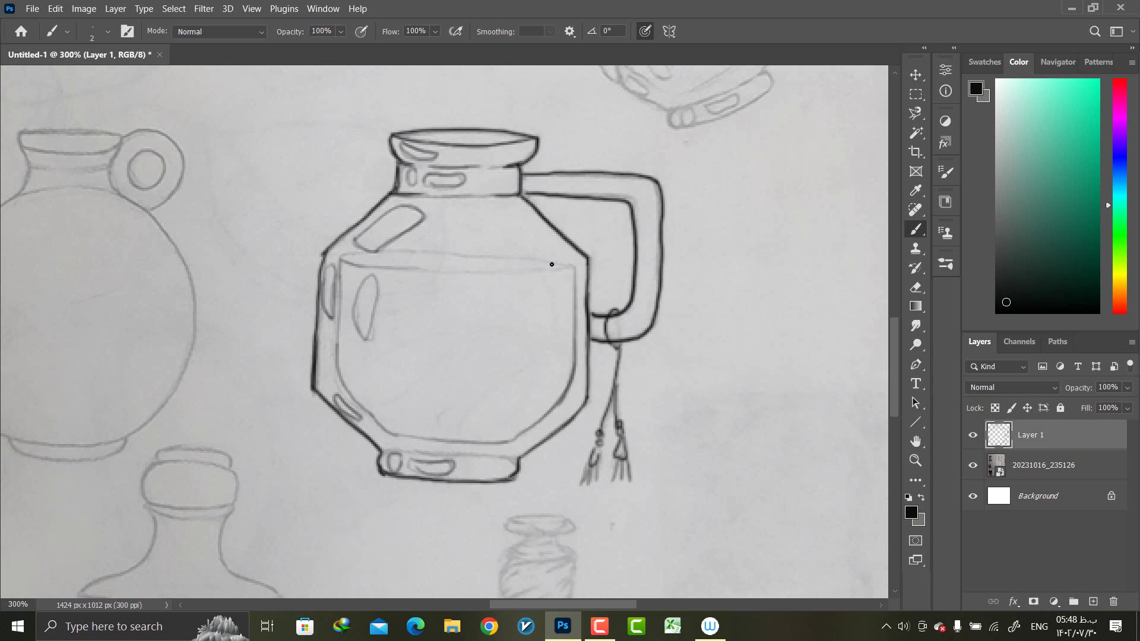
key(ctrl+z)
drag(571, 269, 463, 267)
key(ctrl+z)
drag(356, 264, 501, 267)
drag(399, 271, 567, 267)
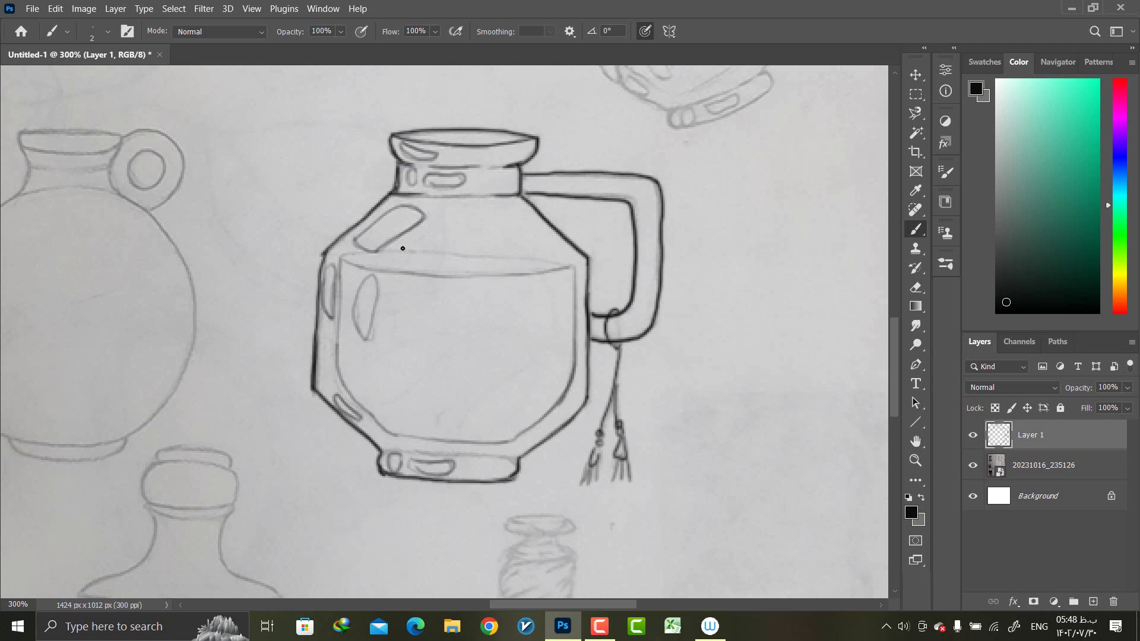
mouse_move(337, 255)
mouse_down()
mouse_move(512, 253)
mouse_move(564, 265)
mouse_up()
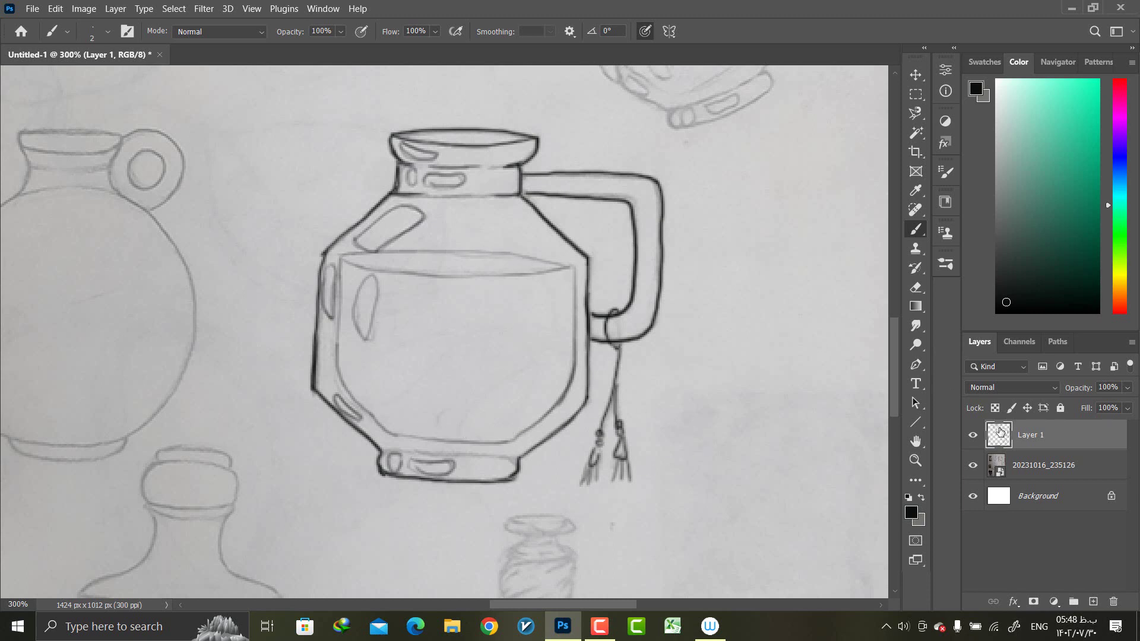
Hide the sketch photo layer and erase stray marks along the jug's left shoulder and outline with a small eraser
click(973, 465)
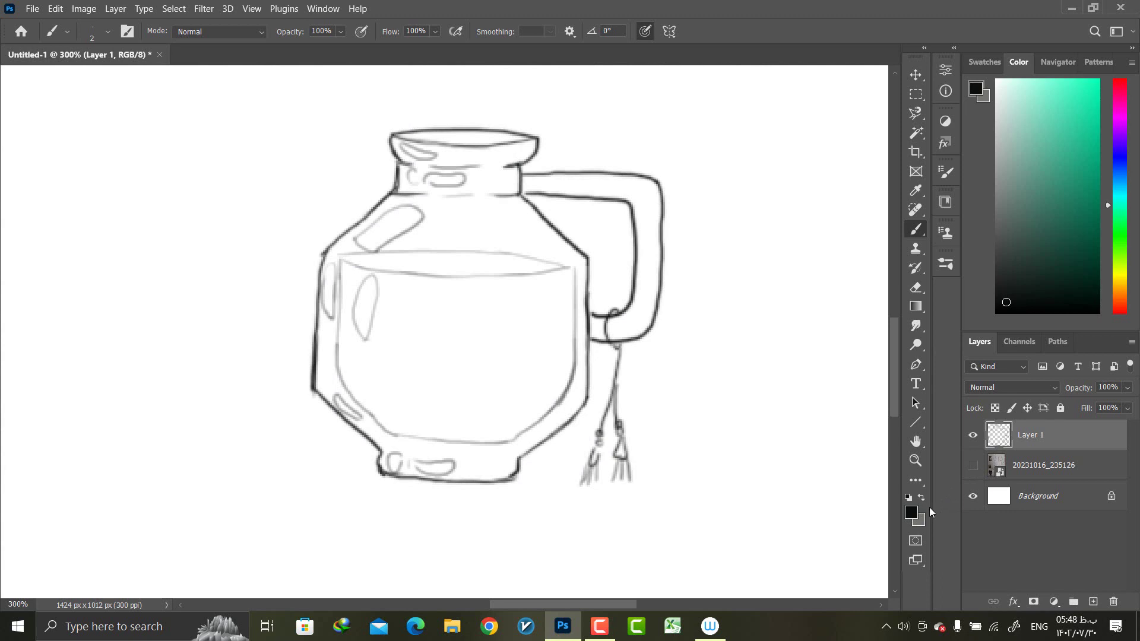
click(916, 287)
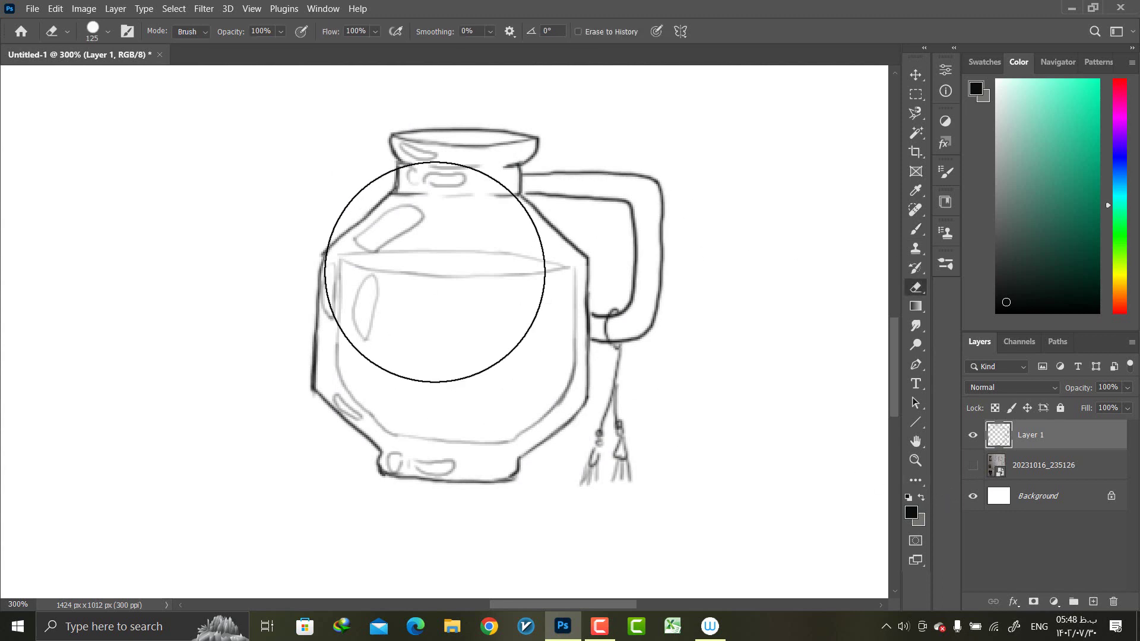
key(bracketleft)
key(bracketleft)
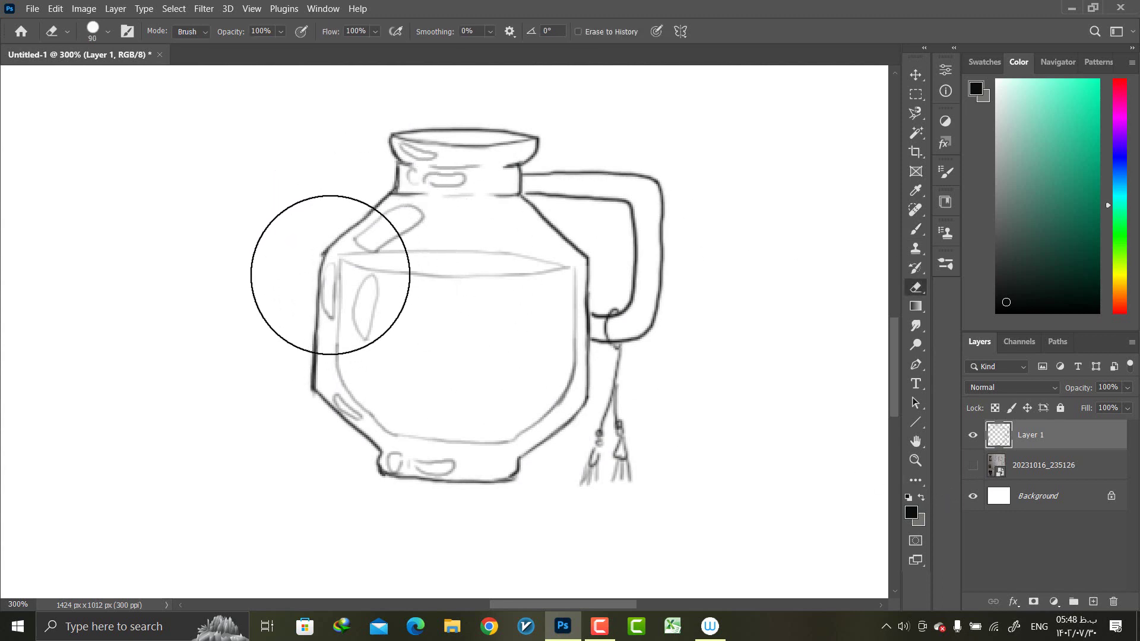
key(bracketleft)
key(bracketleft)
key(bracketleft)
key(bracketleft)
key(bracketleft)
key(bracketleft)
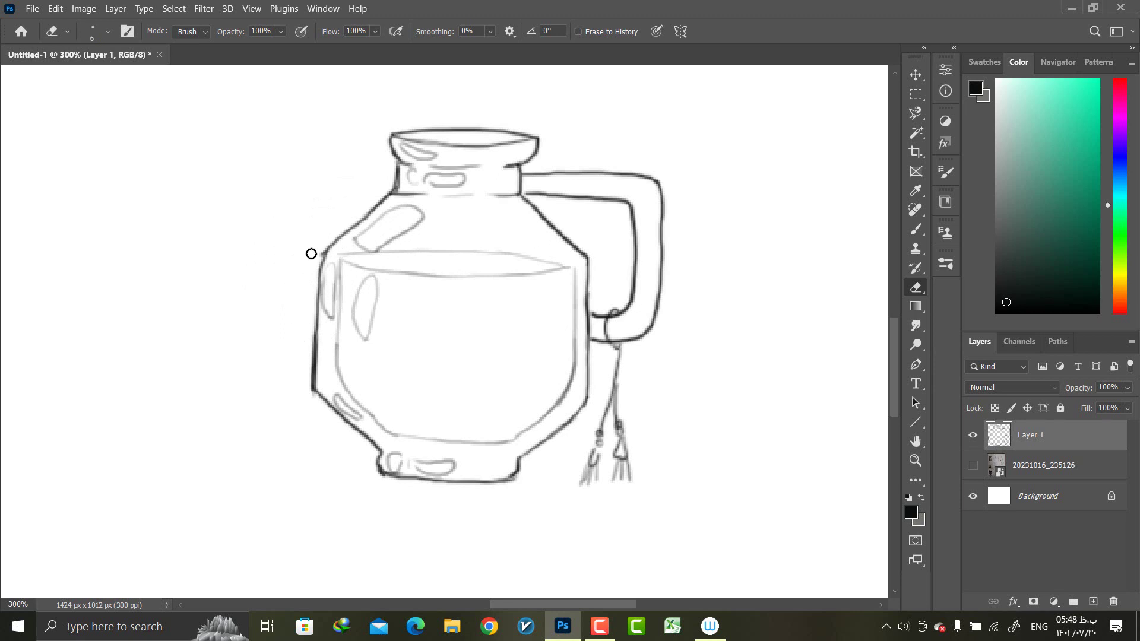
key(bracketleft)
key(bracketleft)
key(bracketleft)
drag(320, 252, 330, 242)
drag(308, 380, 310, 320)
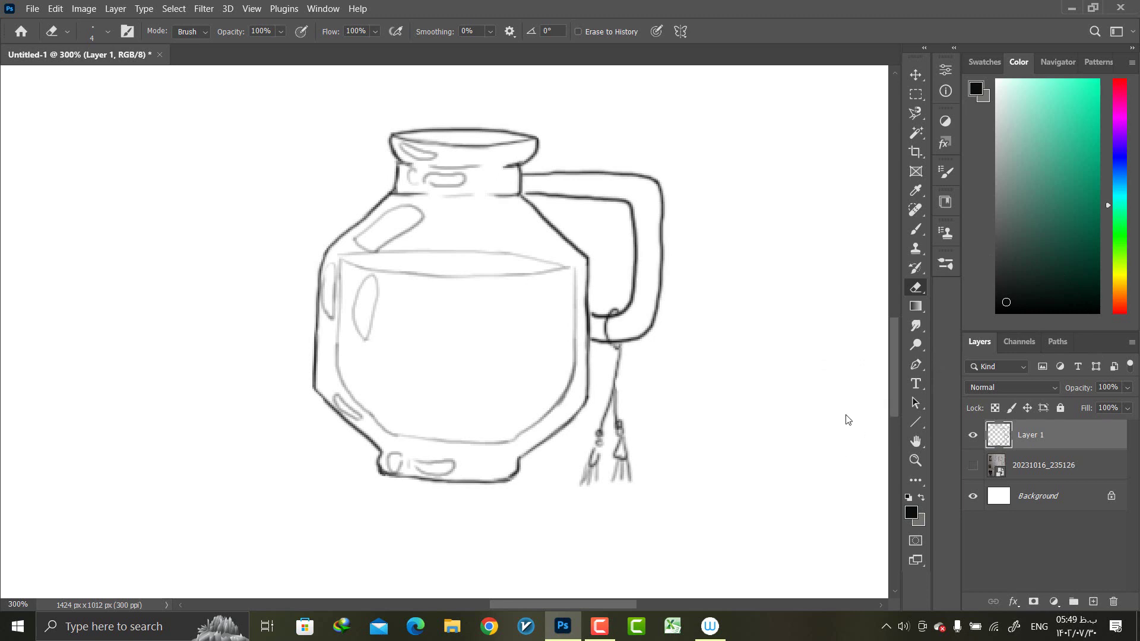
key(ctrl+minus)
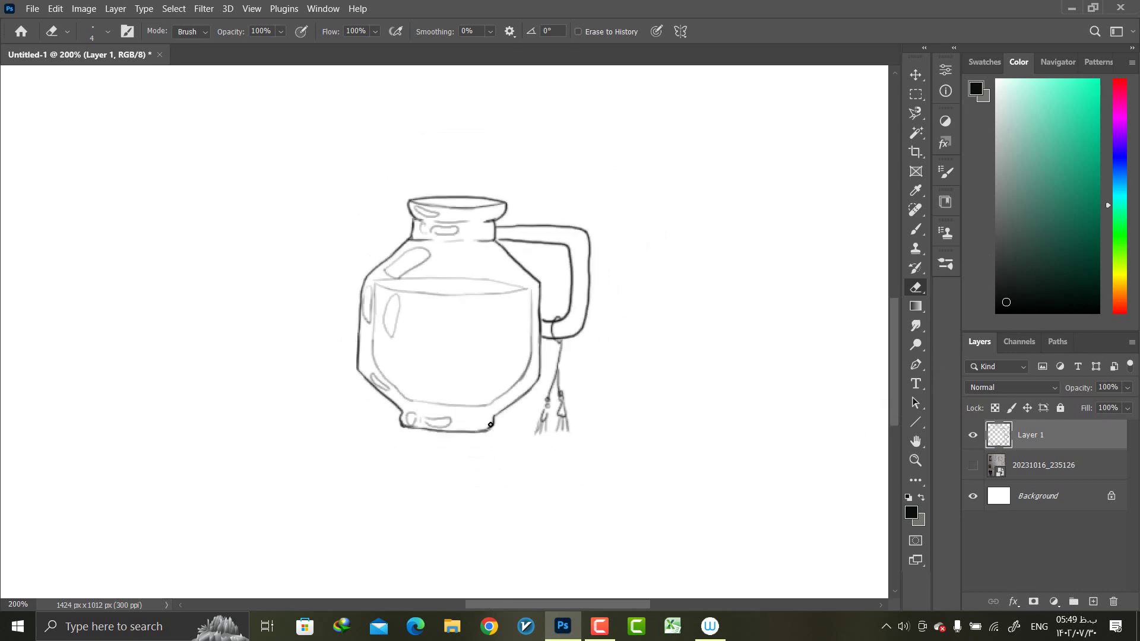
Pan to blank canvas, draw six long vertical practice lines with the Brush, then undo them
drag(294, 335, 708, 319)
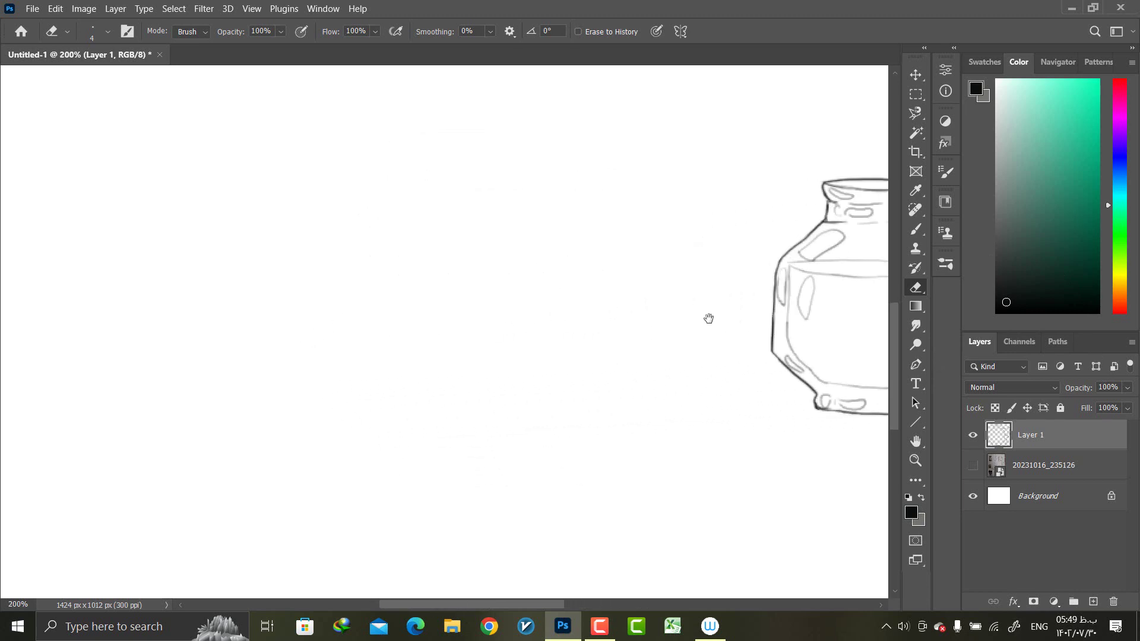
click(915, 229)
mouse_move(513, 331)
mouse_down()
mouse_move(597, 304)
mouse_move(615, 282)
mouse_up()
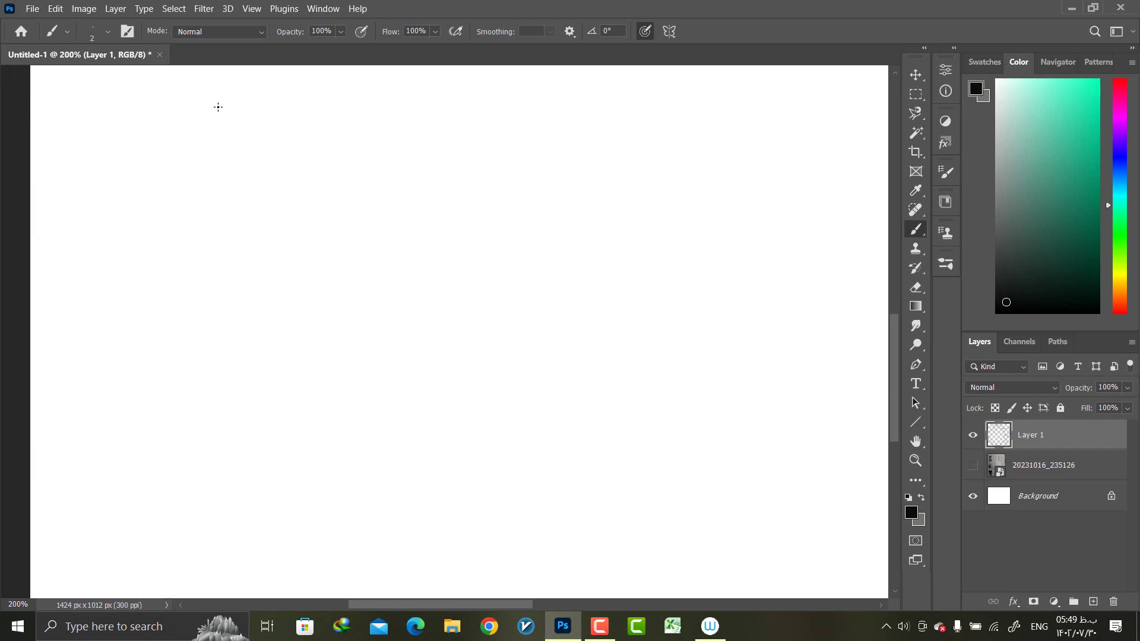
drag(218, 107, 259, 388)
drag(324, 108, 345, 445)
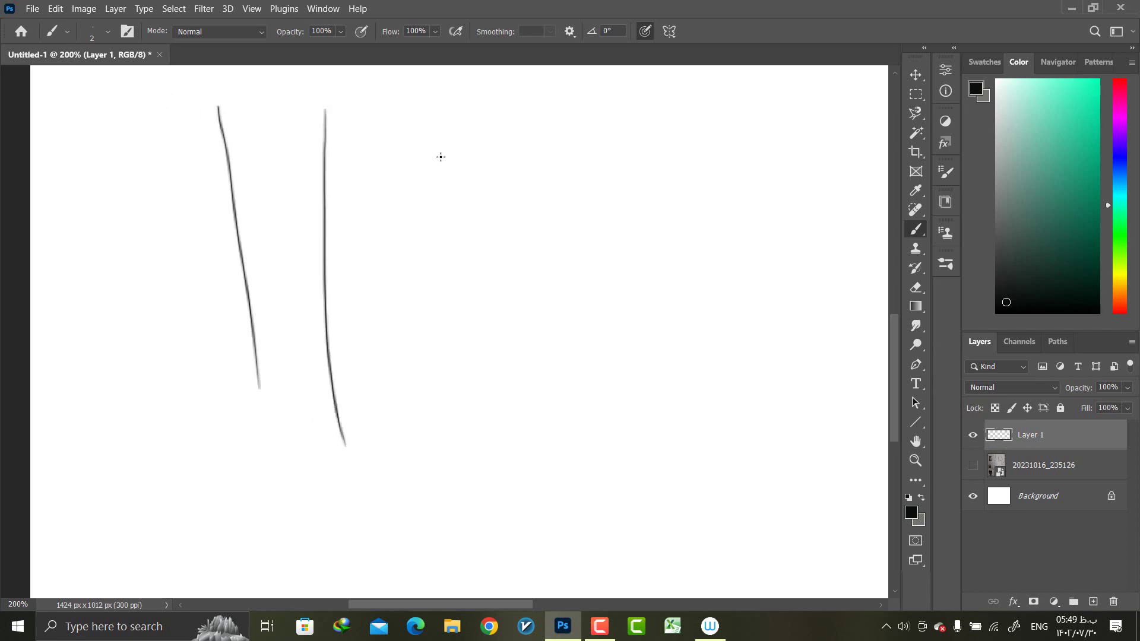
drag(444, 128, 432, 490)
drag(554, 133, 541, 498)
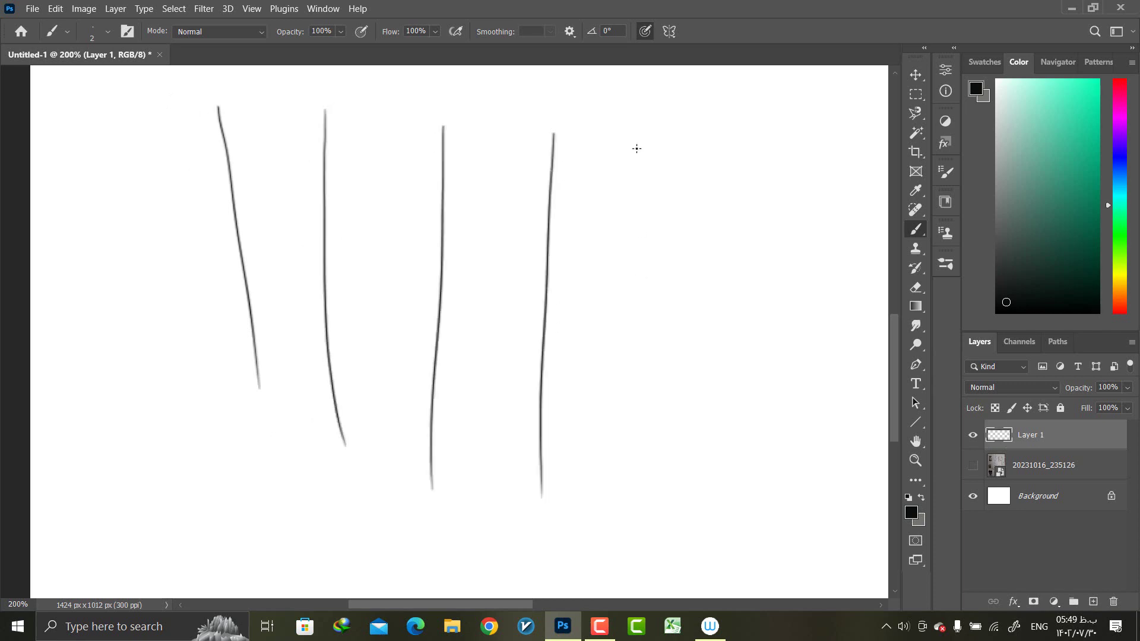
drag(638, 137, 617, 504)
drag(739, 129, 690, 535)
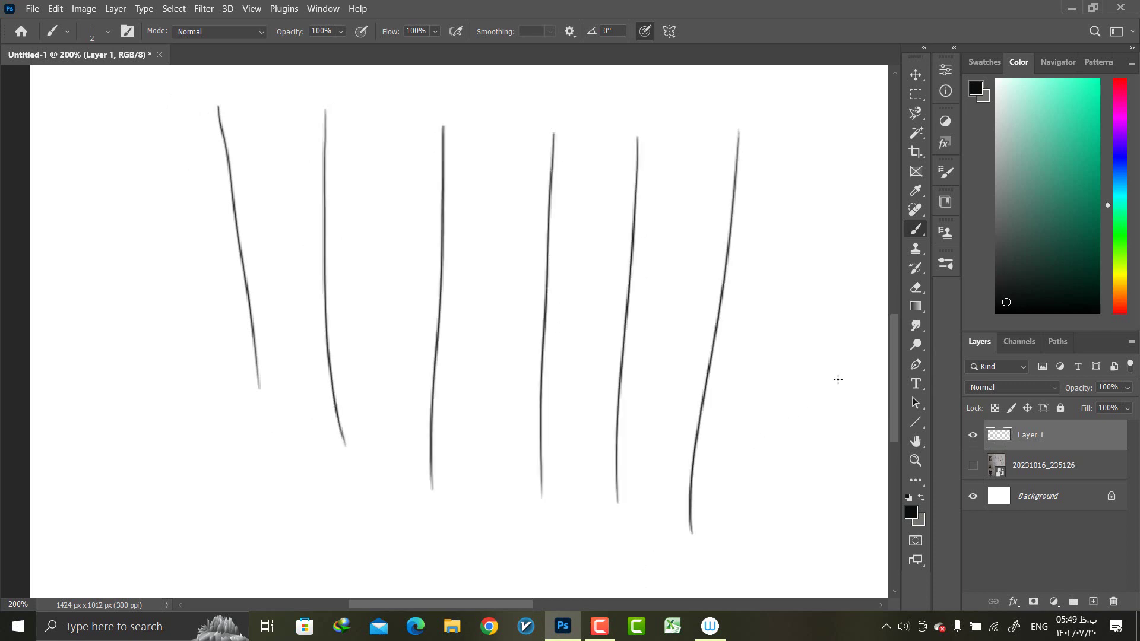
key(ctrl+z)
key(ctrl+z)
key(ctrl+z)
key(ctrl+z)
key(ctrl+z)
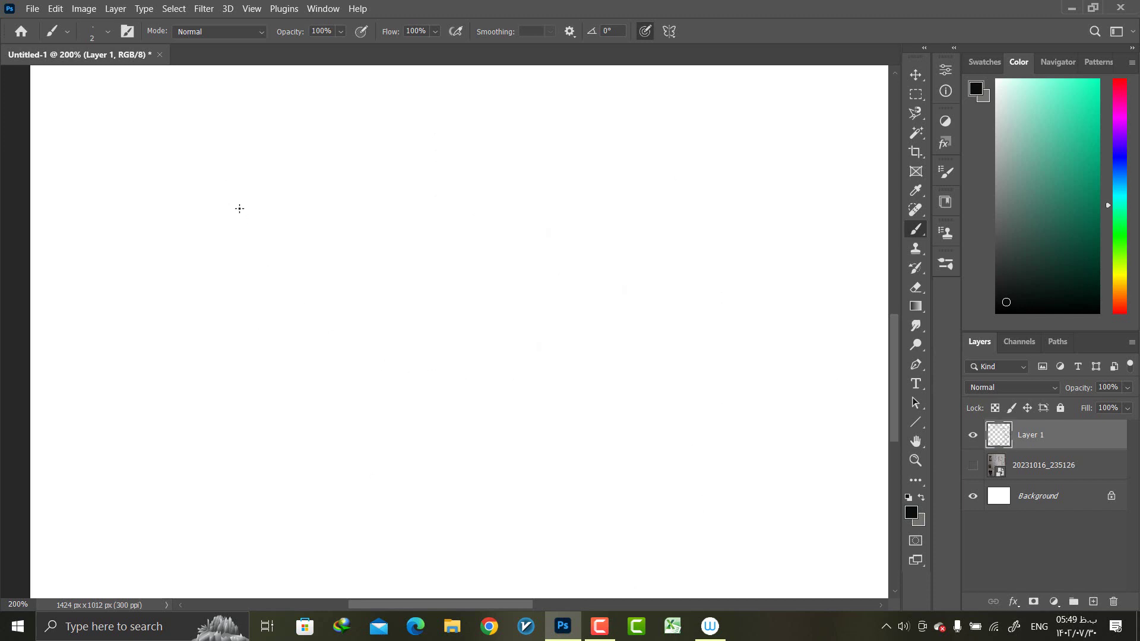
Draw three freehand round spirals in a row and start a square spiral below them
drag(236, 206, 242, 215)
mouse_move(239, 219)
mouse_down()
mouse_move(221, 255)
mouse_move(239, 270)
mouse_up()
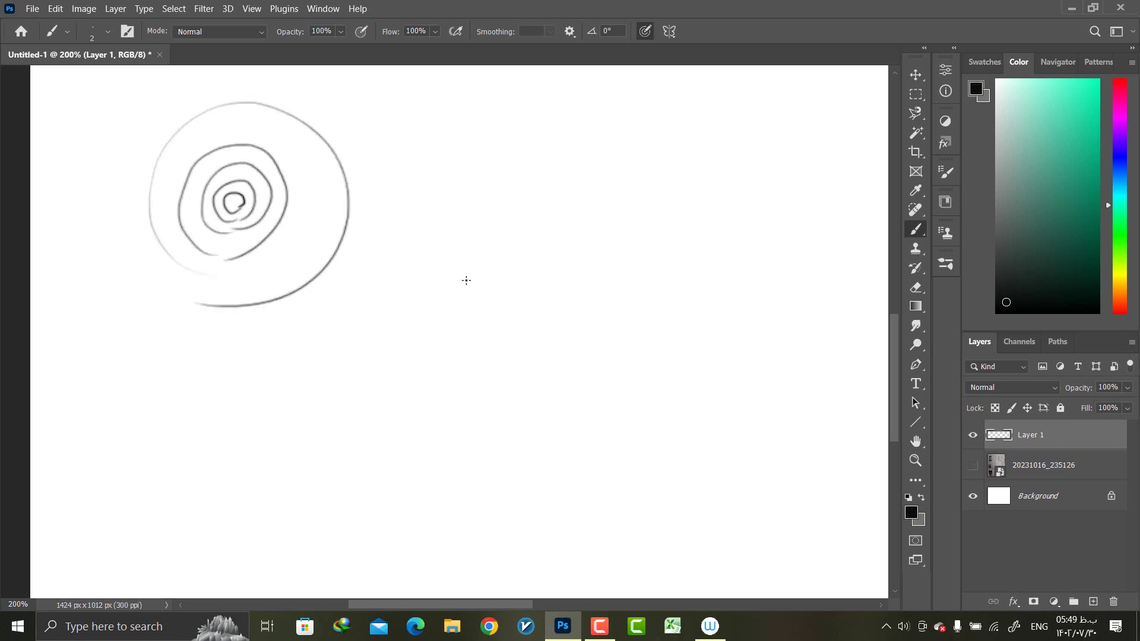
mouse_move(466, 280)
mouse_down()
mouse_move(502, 279)
mouse_move(451, 297)
mouse_move(535, 279)
mouse_move(435, 349)
mouse_up()
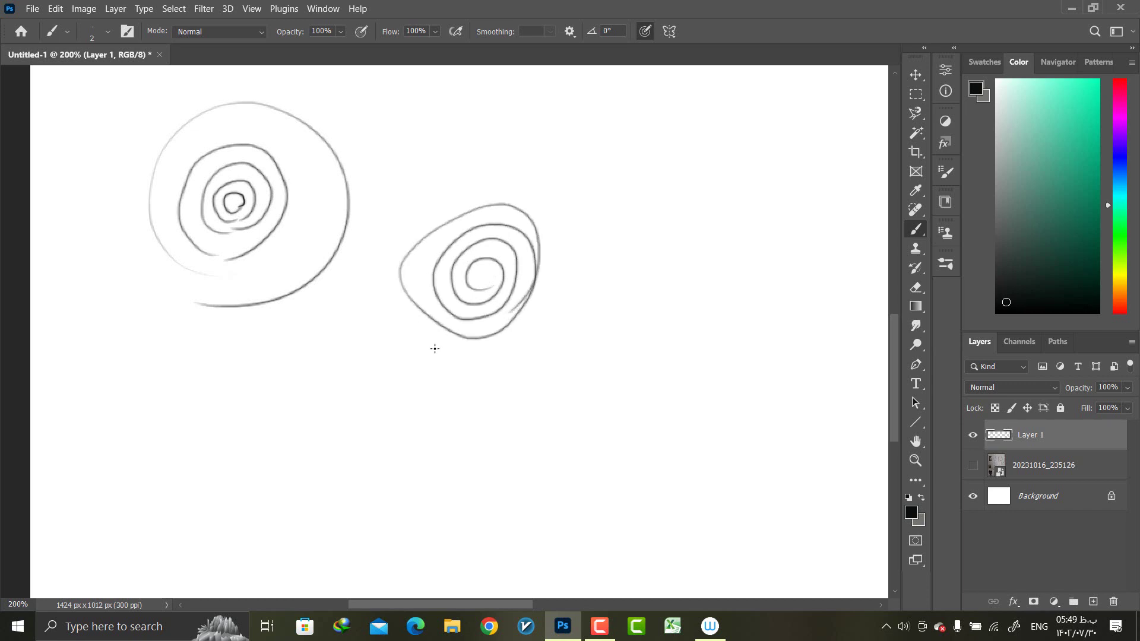
mouse_move(631, 265)
mouse_down()
mouse_move(647, 261)
mouse_move(594, 273)
mouse_move(695, 226)
mouse_move(711, 232)
mouse_up()
mouse_move(594, 367)
mouse_down()
mouse_move(617, 407)
mouse_move(575, 356)
mouse_move(630, 344)
mouse_move(562, 420)
mouse_move(567, 337)
mouse_move(644, 356)
mouse_move(611, 442)
mouse_move(552, 361)
mouse_up()
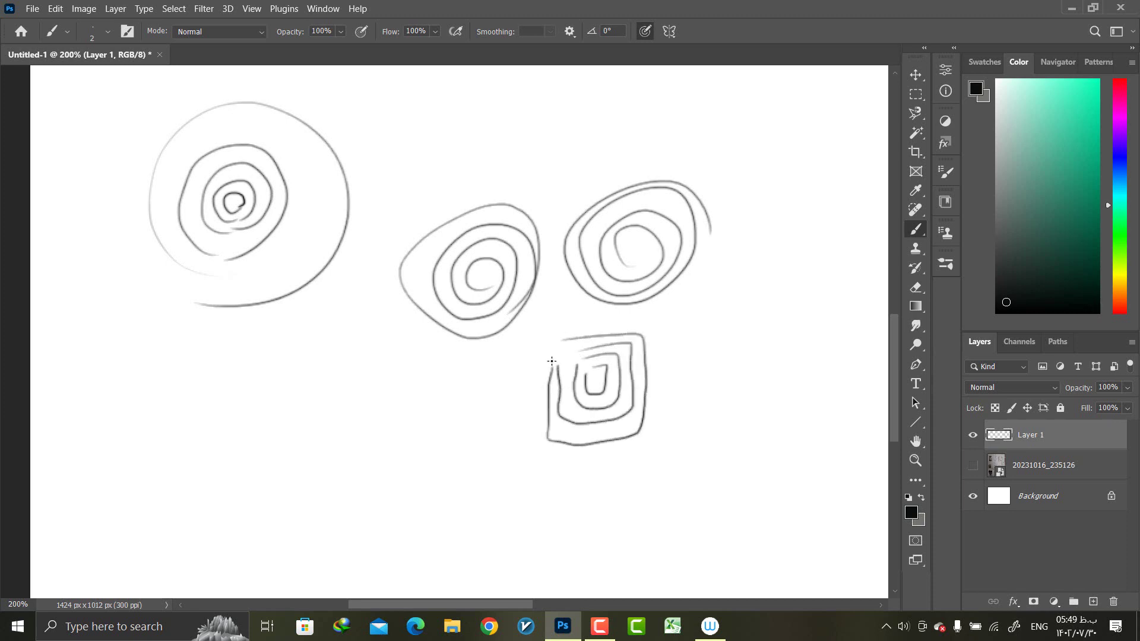